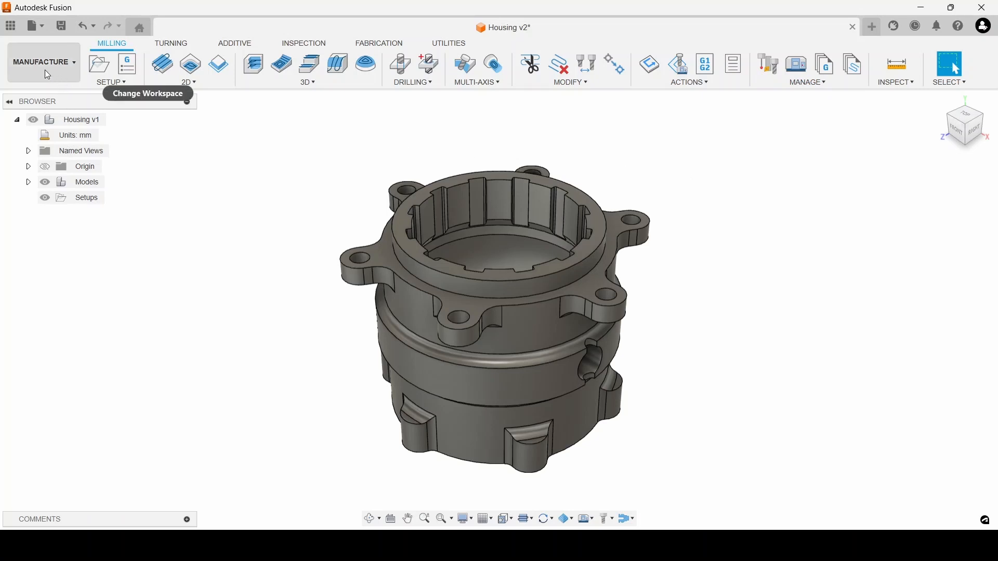
Step: Open the Tool Library and browse the Fusion Library's metric cutting, holder, hole making and milling tool collections
click(816, 83)
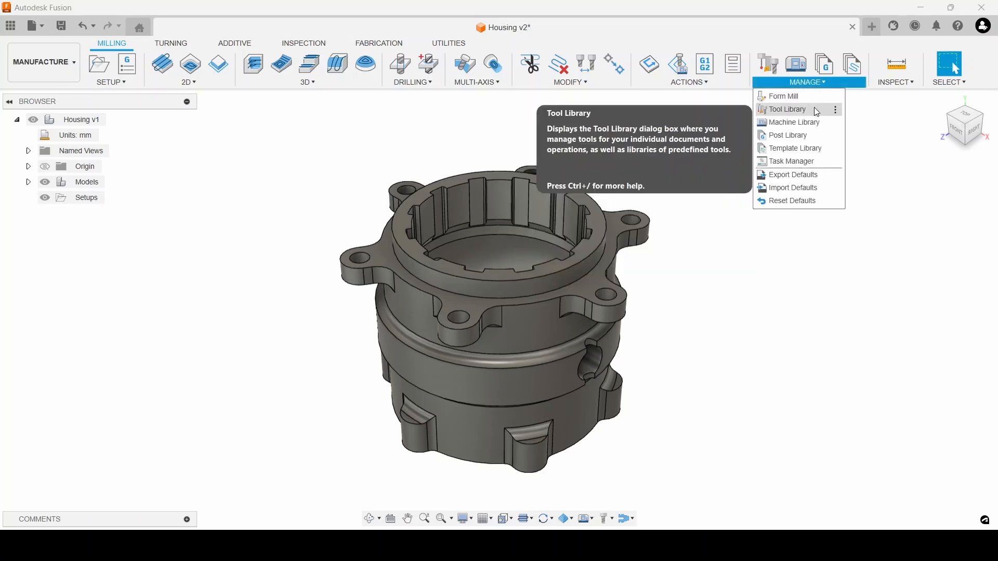
click(814, 109)
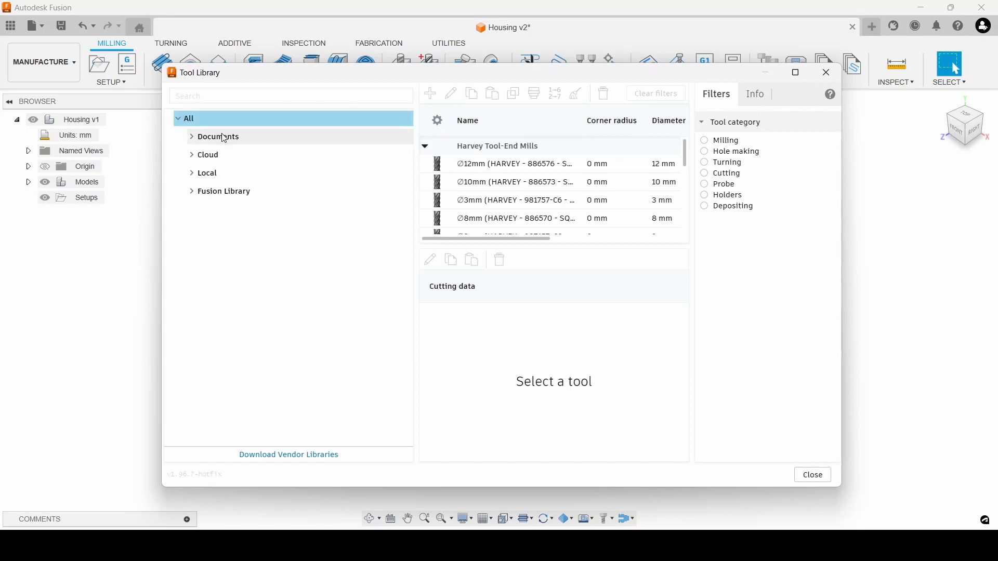
click(215, 202)
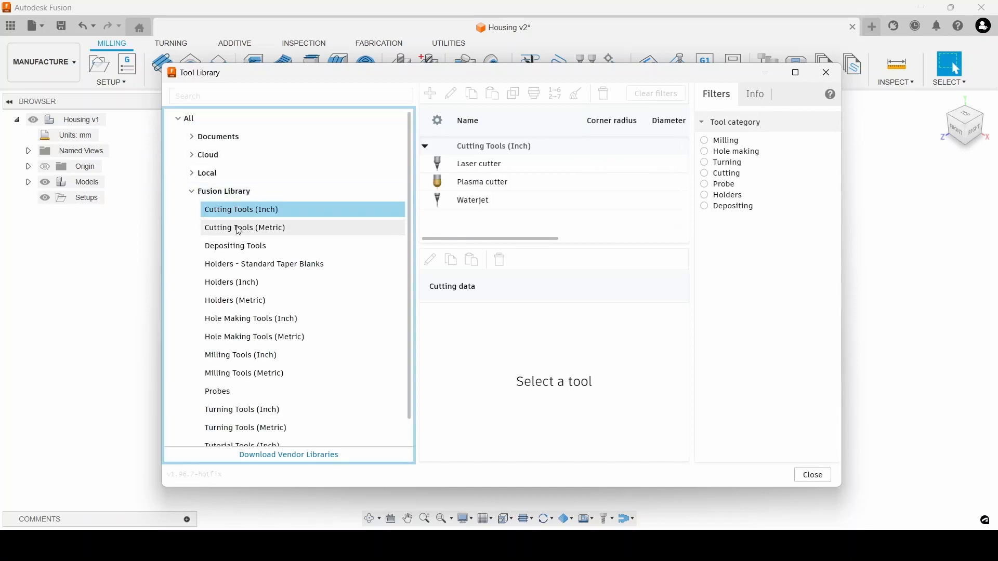
click(239, 228)
click(258, 309)
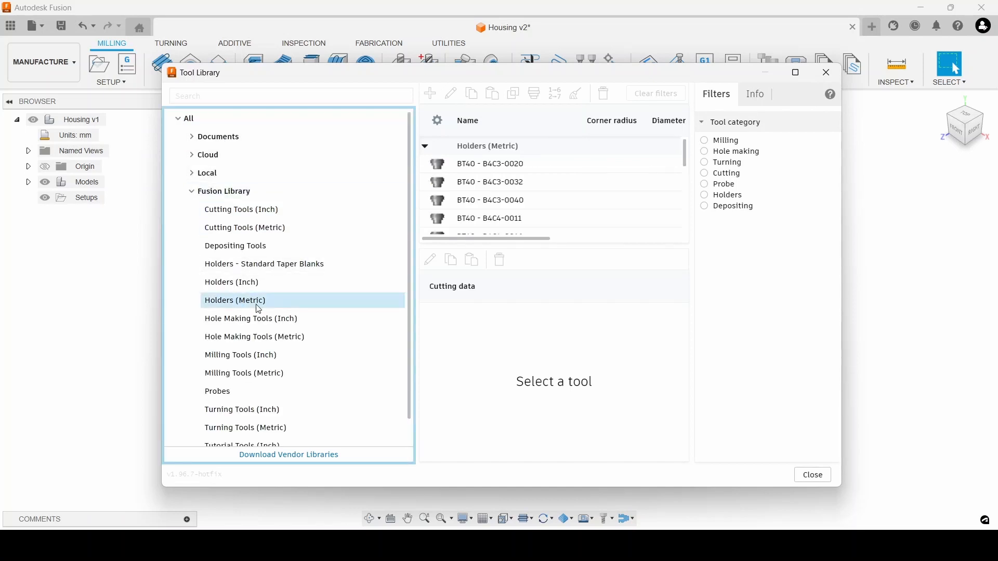
click(255, 337)
click(284, 372)
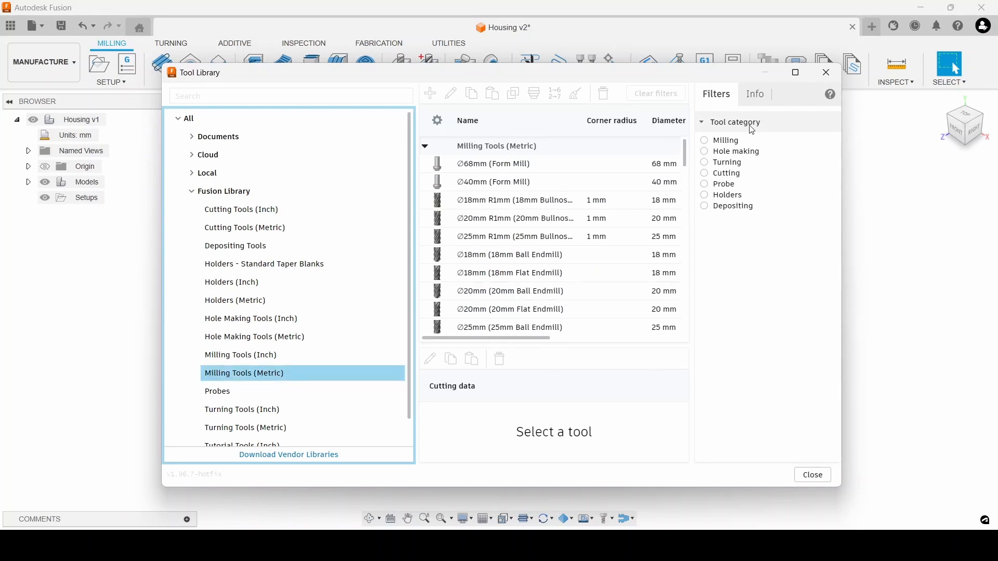
Step: Browse the Fusion Library tools by category, filtering for milling, turning and probe tools
click(751, 140)
scroll(611, 179, down, 3)
scroll(608, 187, down, 5)
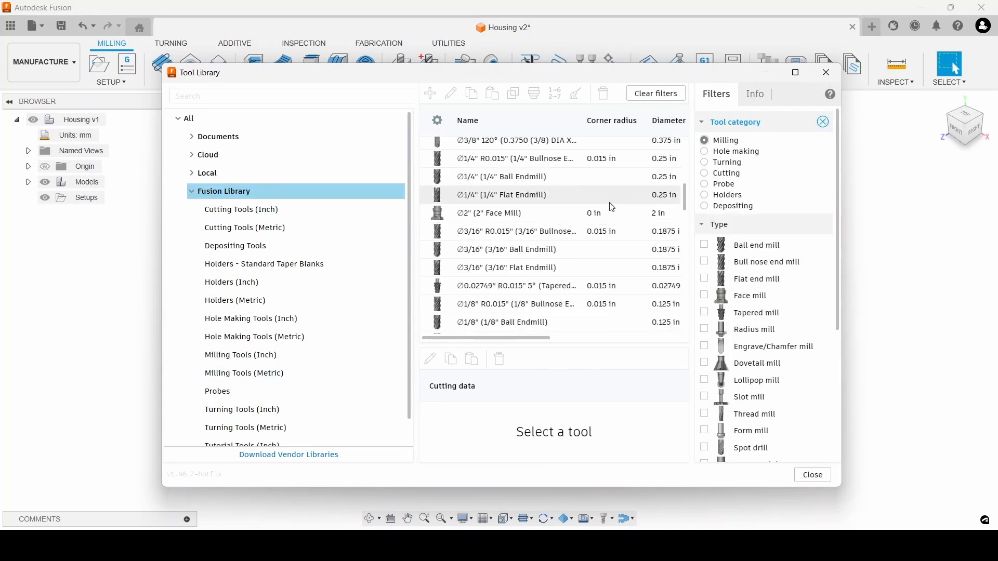
click(706, 164)
click(705, 185)
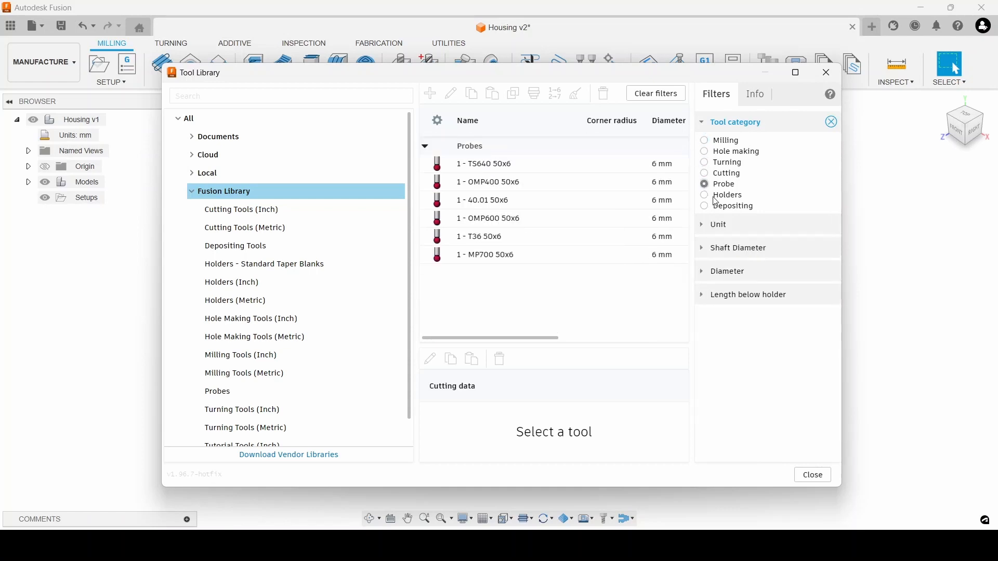
Step: Filter the Fusion Library to milling bull nose end mills in millimetres with a diameter equal to 20 mm
click(741, 145)
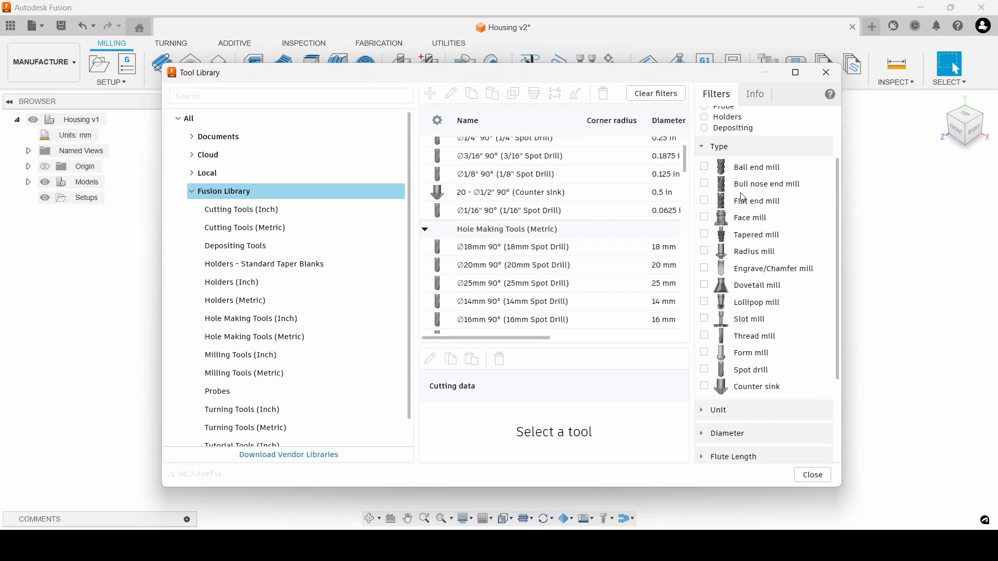
click(707, 189)
scroll(741, 451, down, 3)
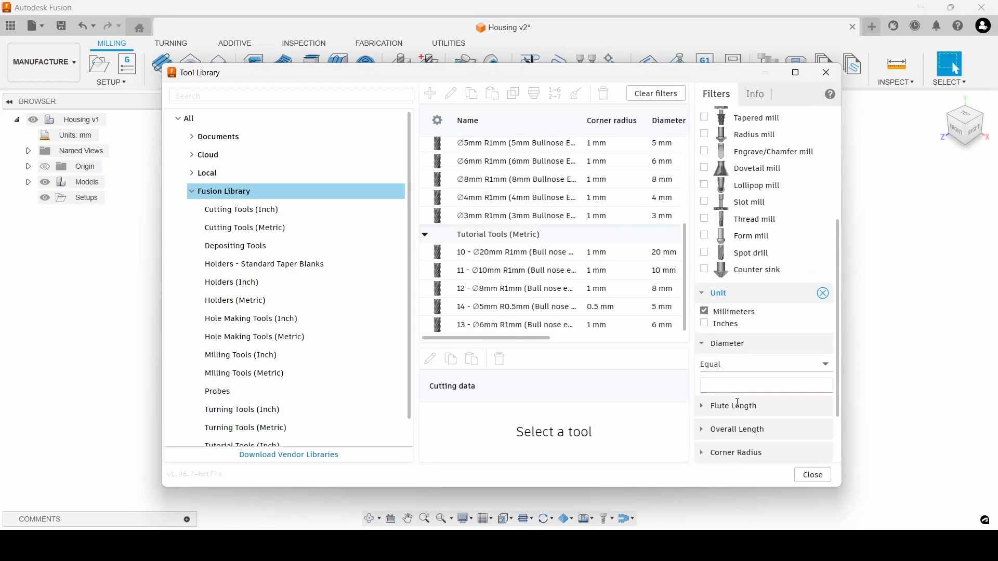
click(739, 387)
text(20)
key(Return)
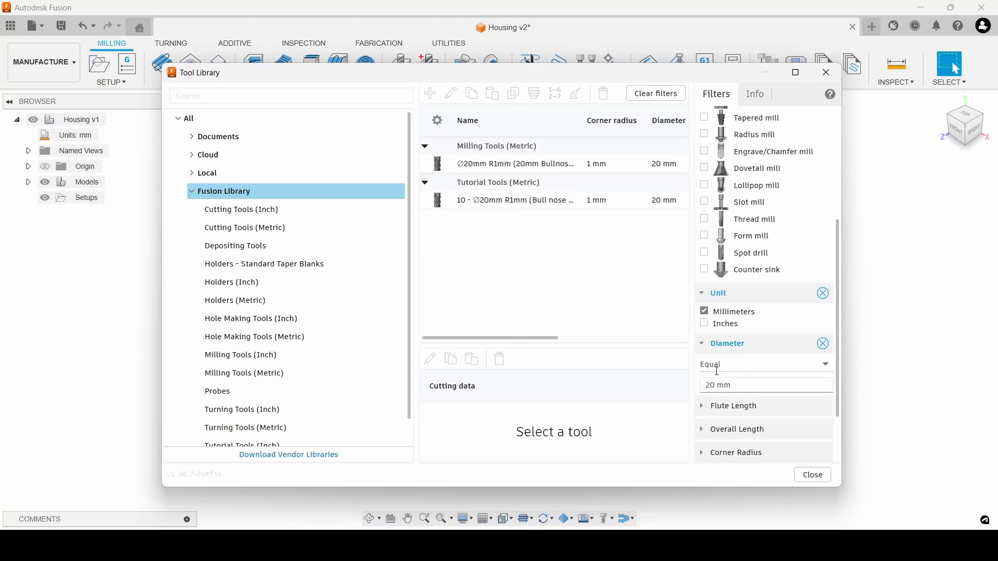
Step: Select the 20 mm R1 bullnose endmill from Milling Tools (Metric) and review its 3D preview and tool information
click(607, 219)
click(575, 169)
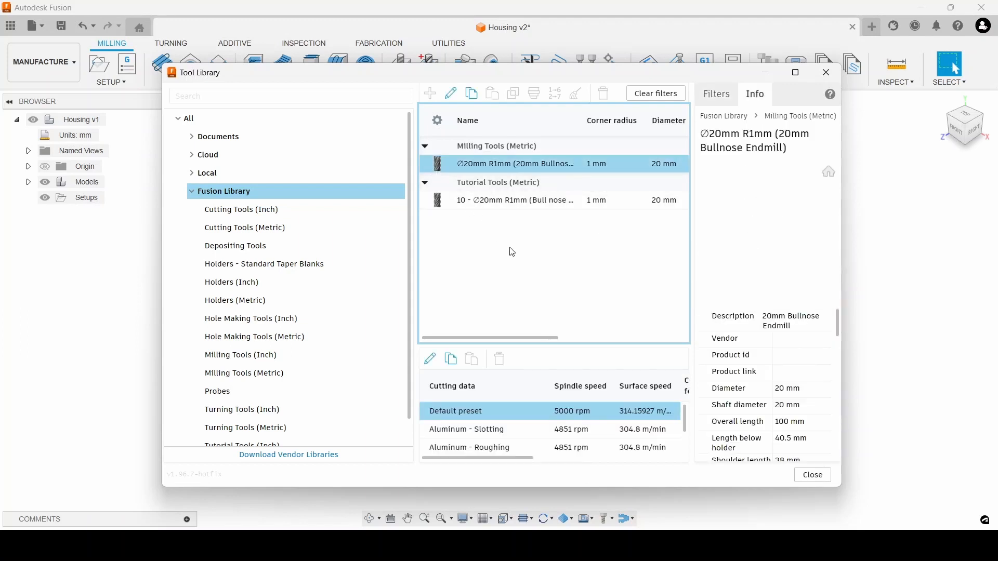
drag(737, 236, 759, 310)
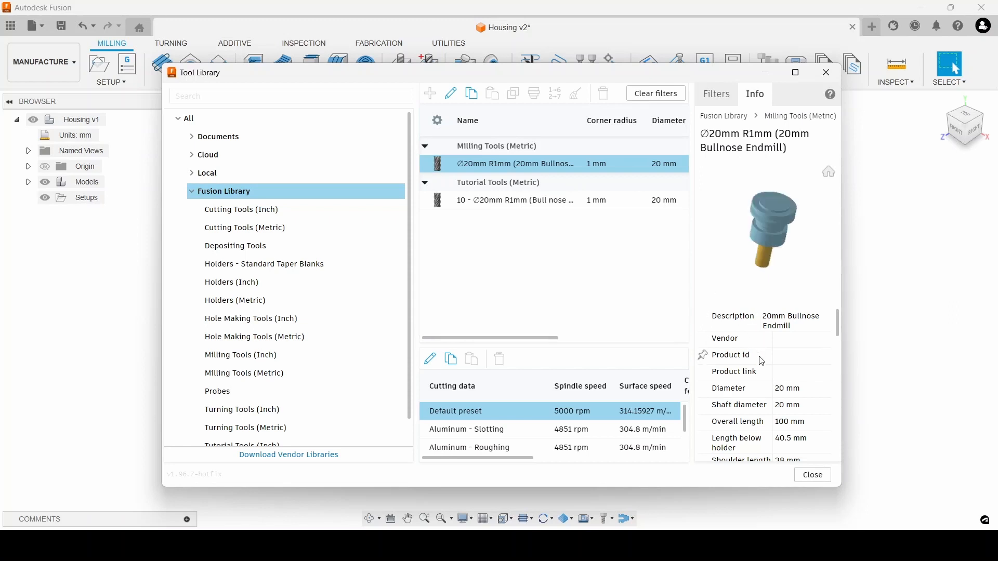
scroll(762, 362, down, 5)
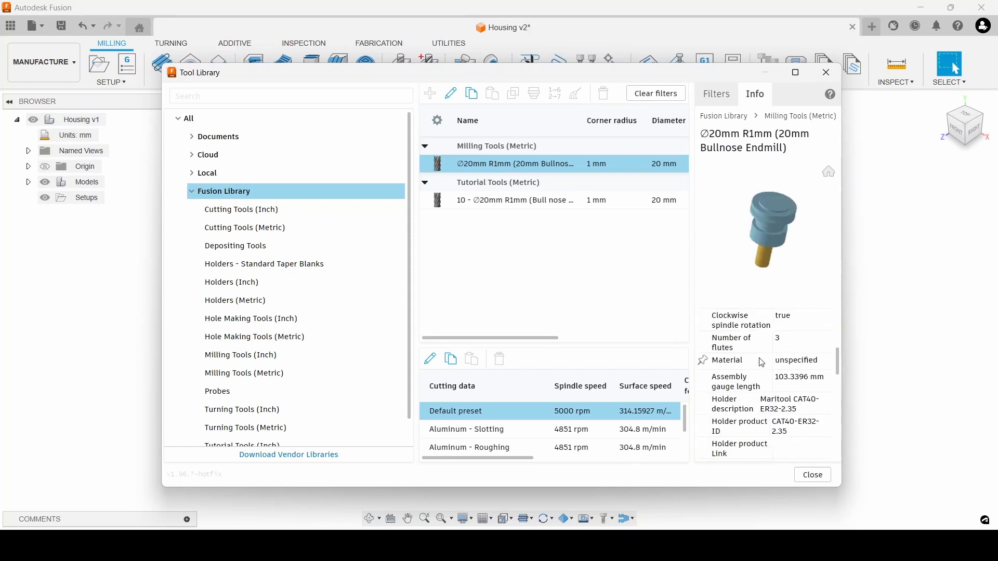
scroll(761, 363, down, 4)
Step: Enlarge the cutting data list and examine the endmill's presets, including Aluminum - Slotting and Brass - Roughing
drag(559, 346, 555, 234)
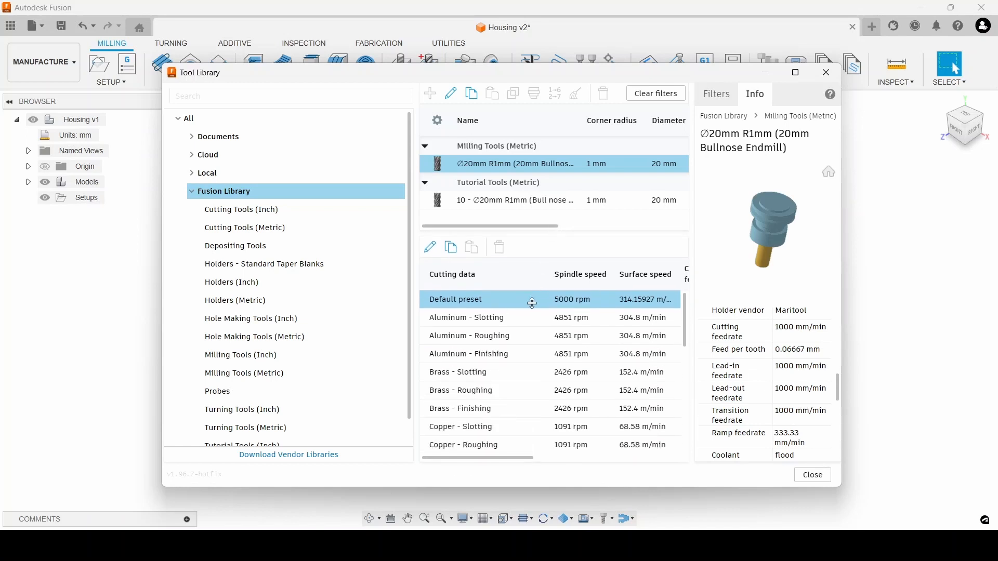
click(502, 328)
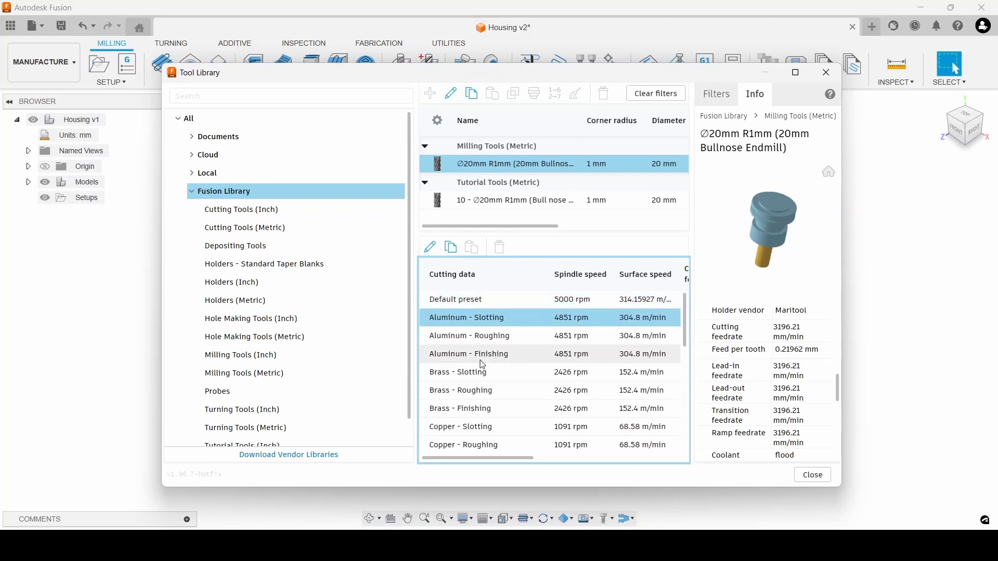
click(479, 394)
scroll(479, 398, down, 5)
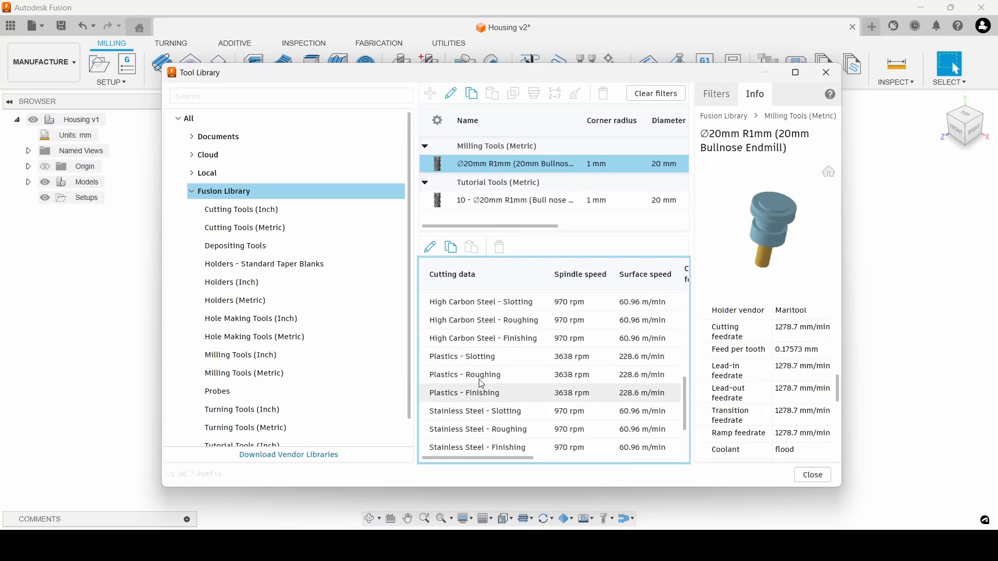
Step: Collapse the Fusion Library and browse the local tool libraries, including CloudNC CAM Assist Sample Tools (Inch) and Library
click(318, 121)
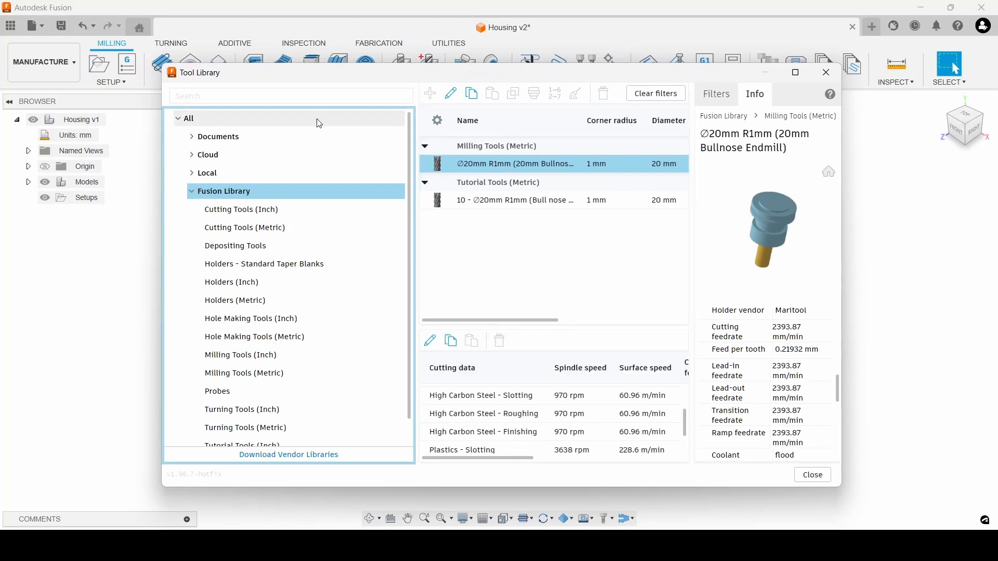
click(192, 193)
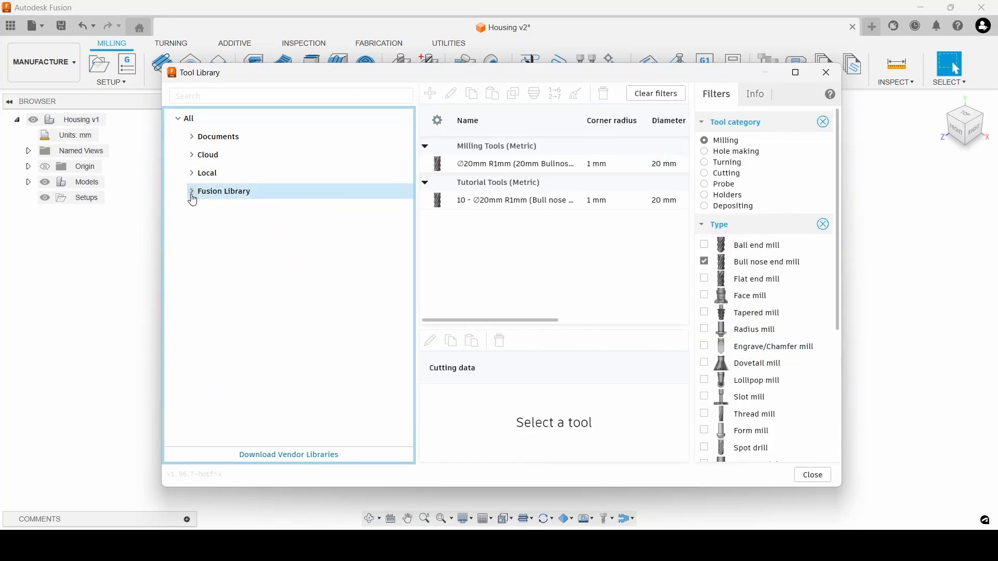
click(233, 179)
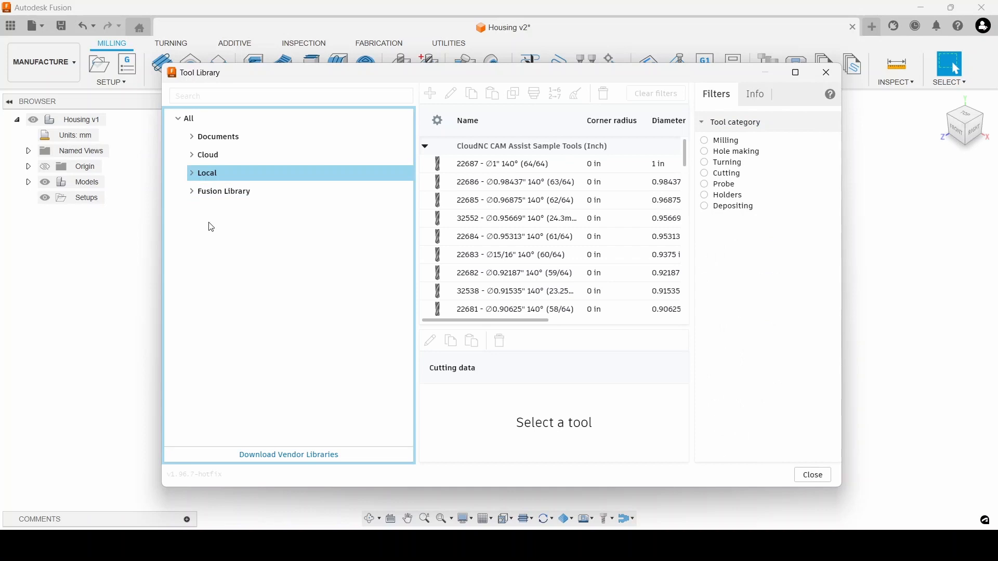
click(194, 176)
click(240, 194)
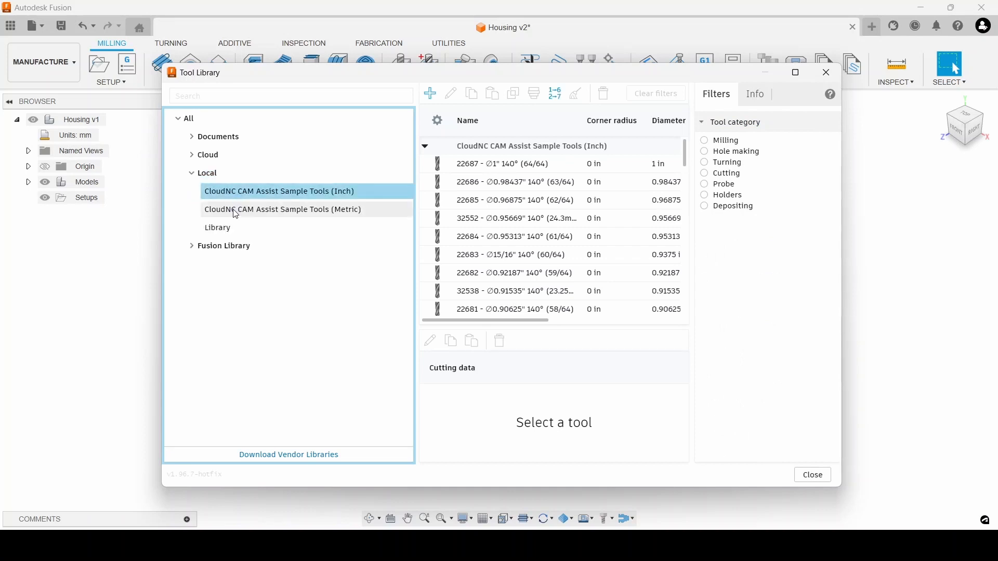
click(232, 229)
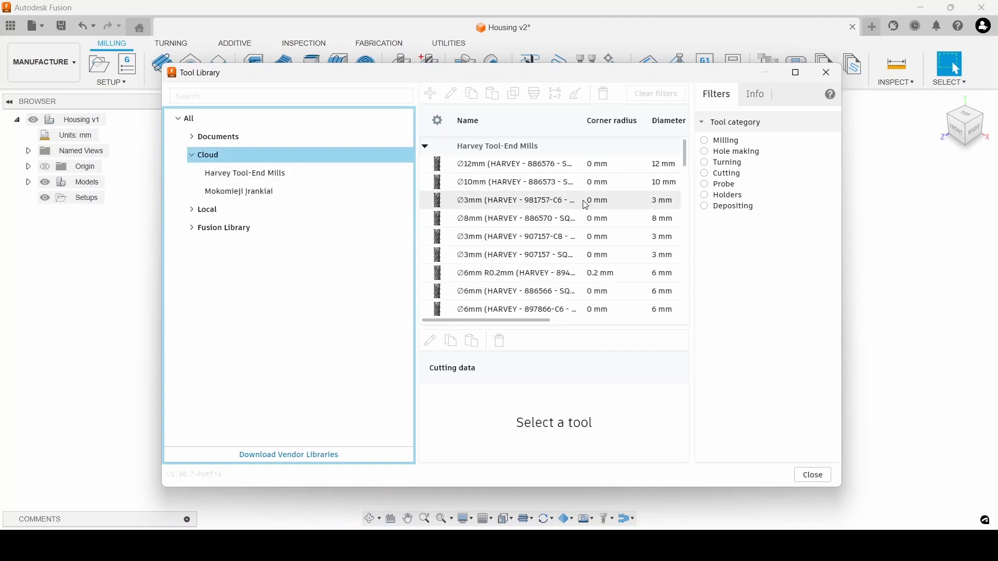
Step: Browse the cloud tool libraries and view the 24.3 mm drill in the Mokomieji įrankiai library
scroll(586, 214, down, 2)
scroll(579, 221, down, 5)
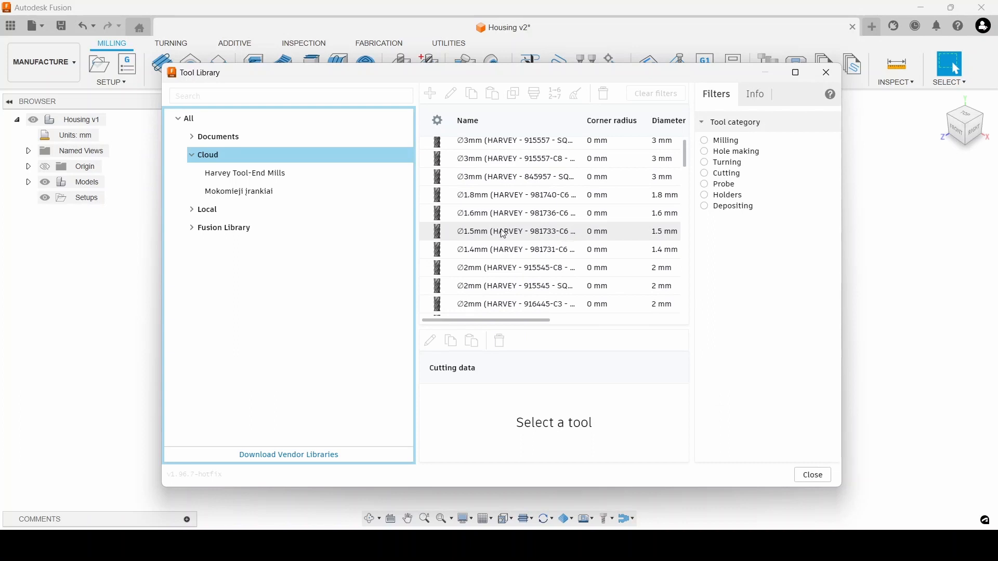
click(315, 191)
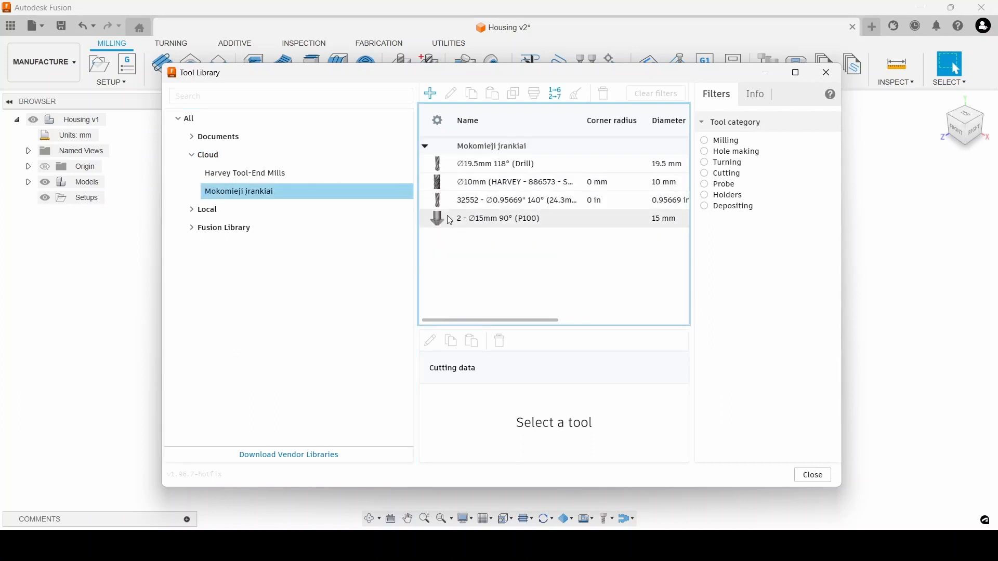
click(463, 200)
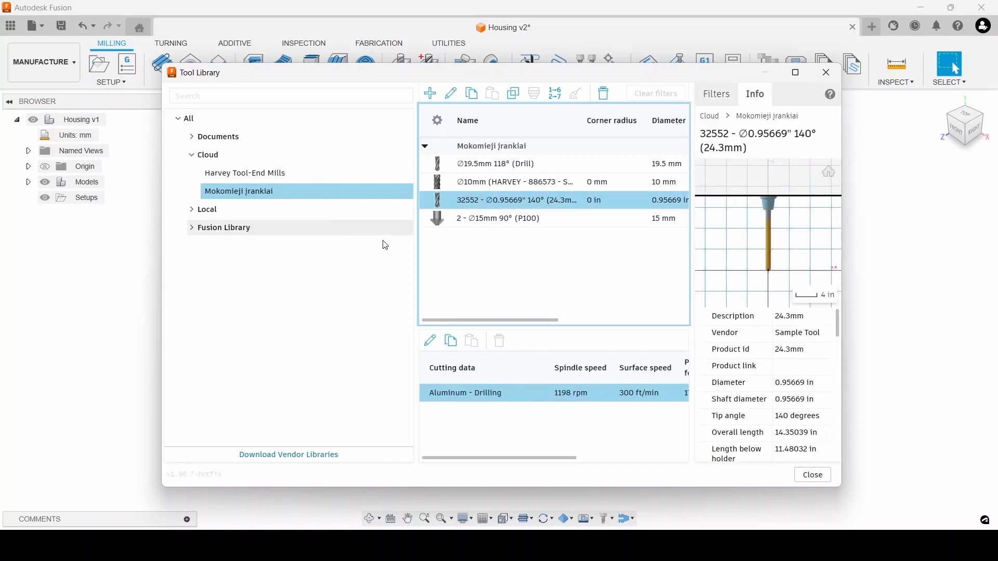
click(334, 263)
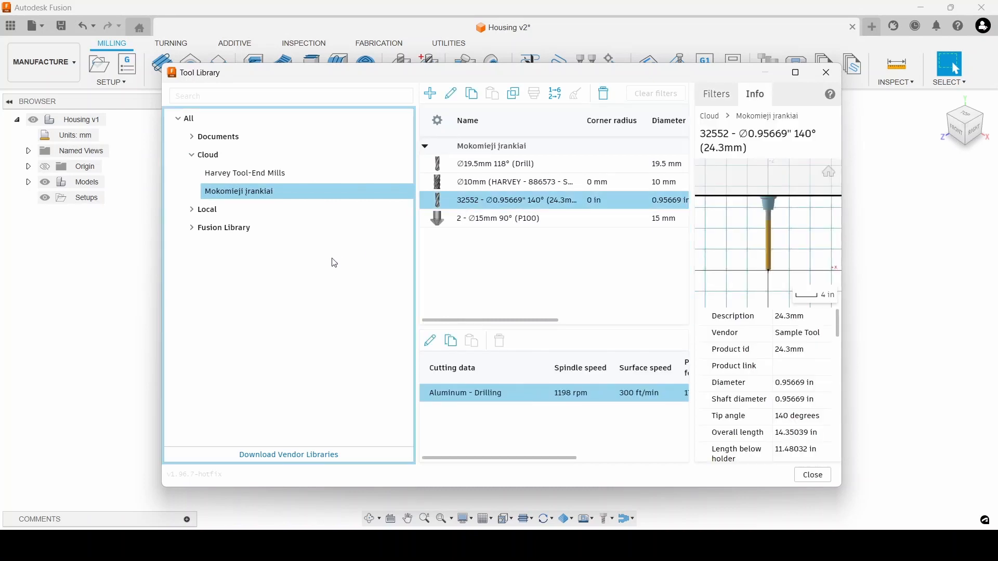
click(318, 155)
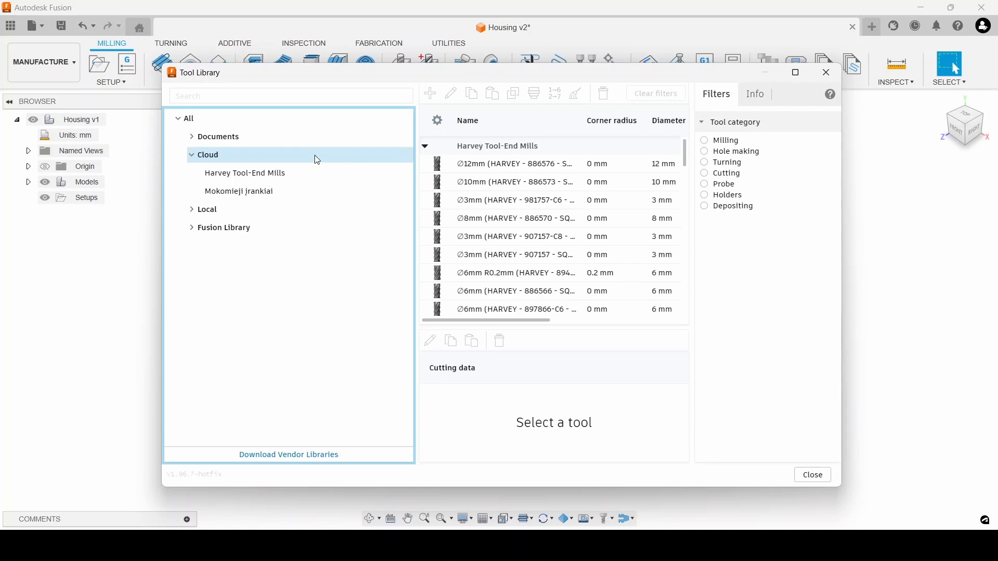
Step: Close the Tool Library, check the Enable Cloud Libraries option in the Manufacture preferences, and accept the preferences
click(827, 72)
click(986, 27)
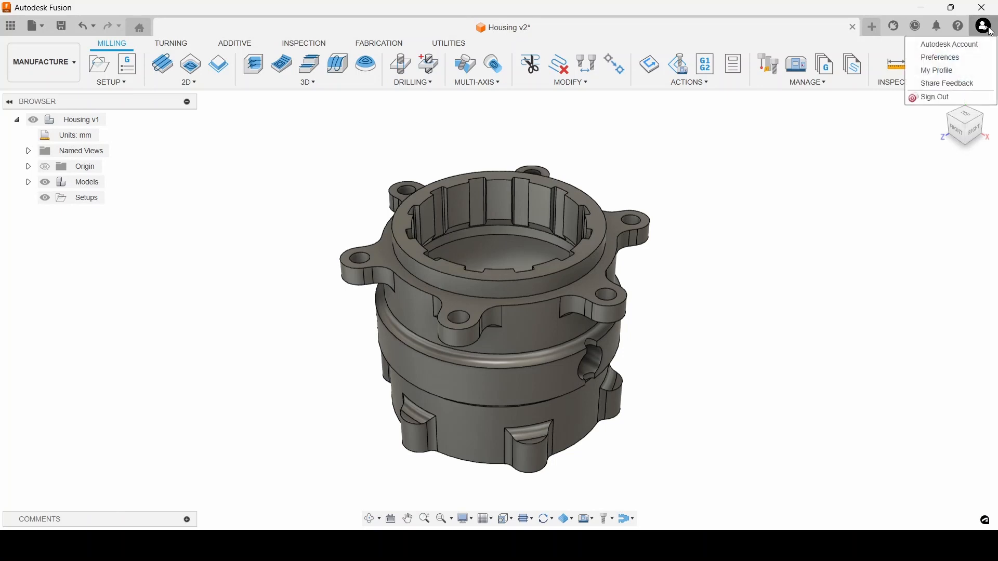
click(977, 59)
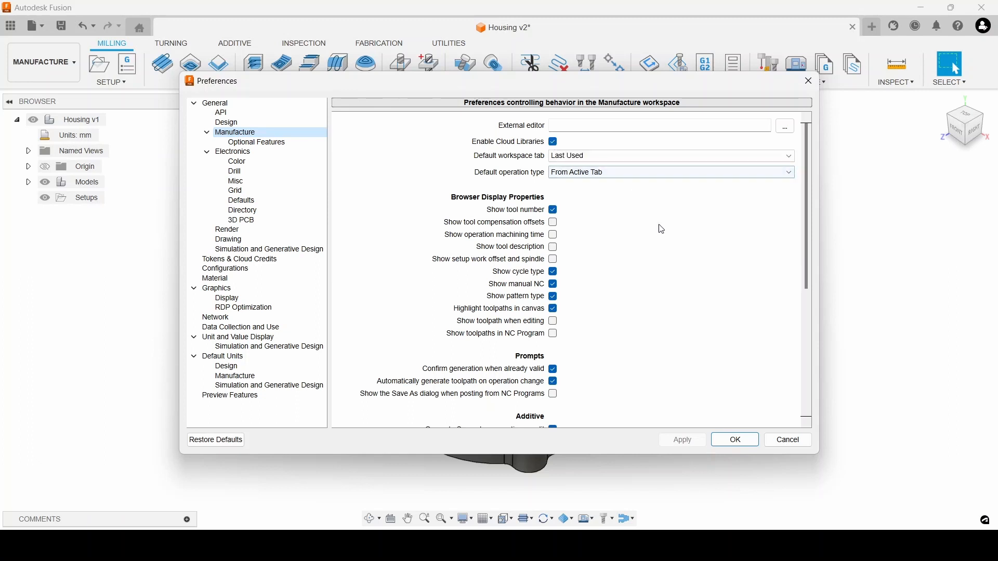
click(737, 442)
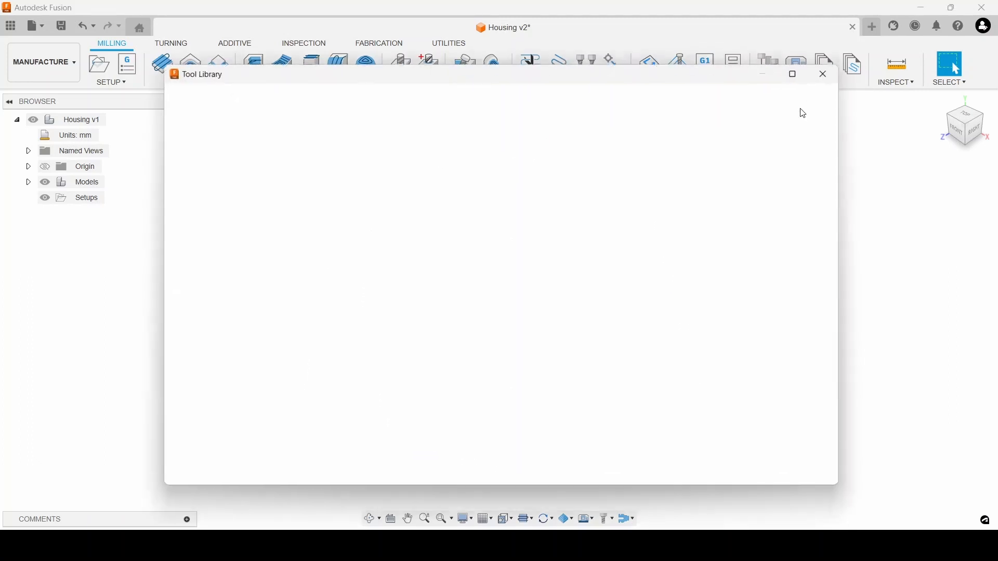
Step: View the Housing v2 document library in the reopened Tool Library, and close the library
click(192, 155)
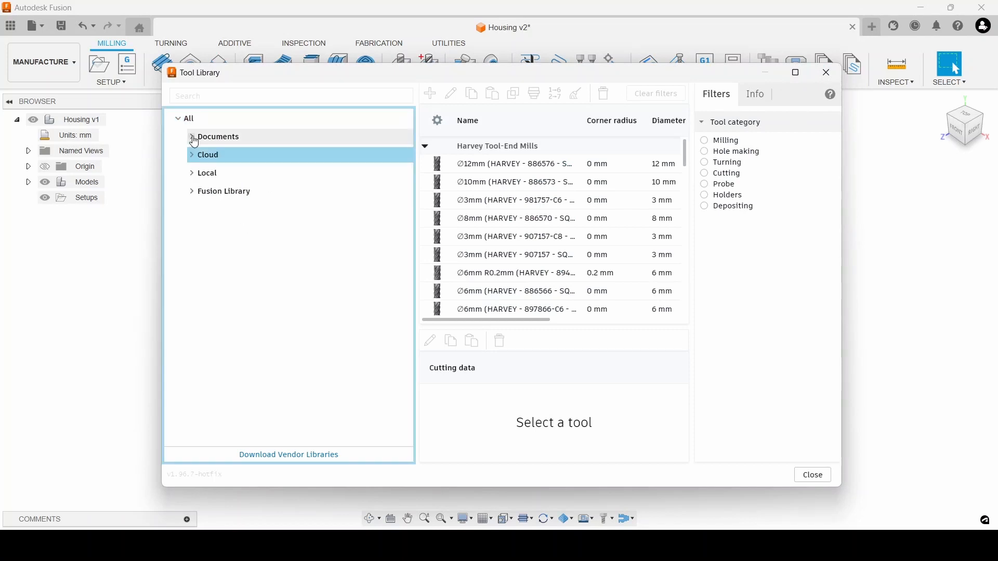
click(192, 138)
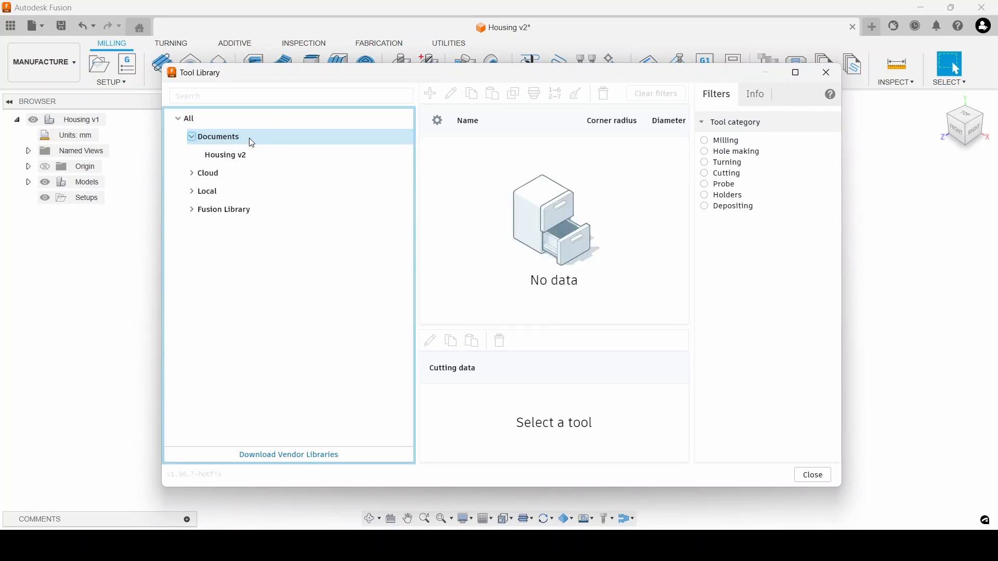
click(260, 158)
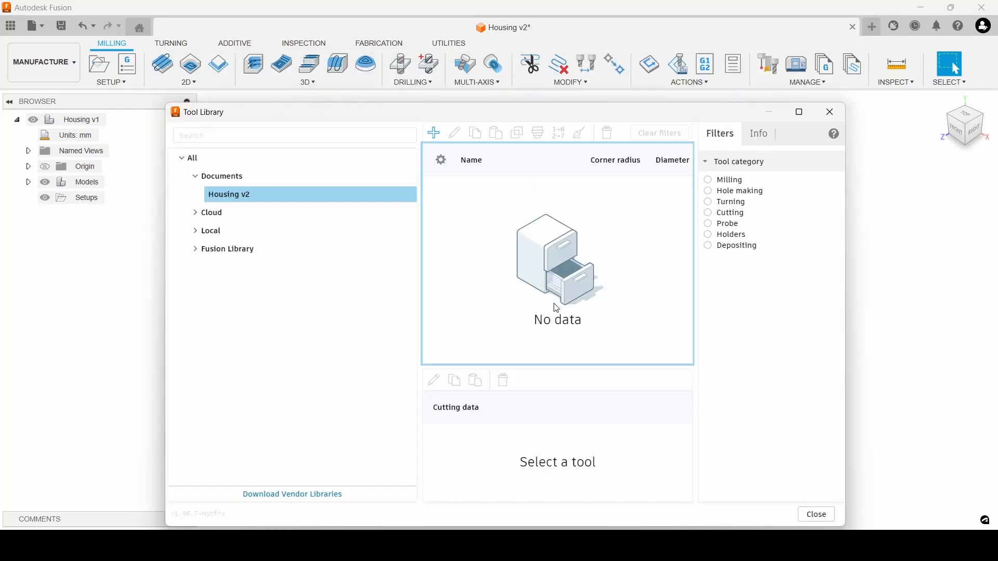
click(832, 114)
Step: Create a Face operation using the 50 mm face mill from the Fusion Library's Milling Tools (Metric), filtering the tools by Face mill
click(167, 68)
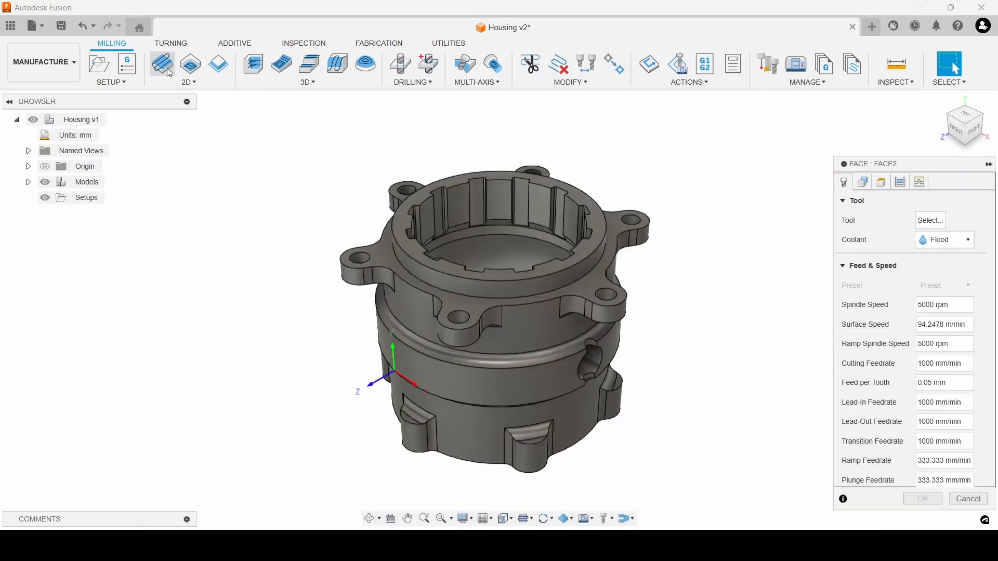
click(934, 221)
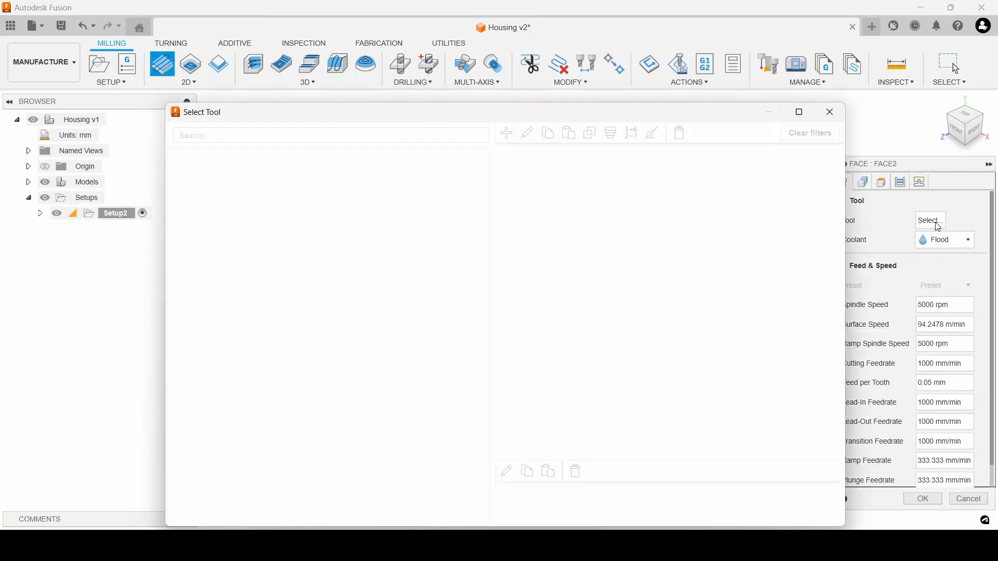
click(232, 267)
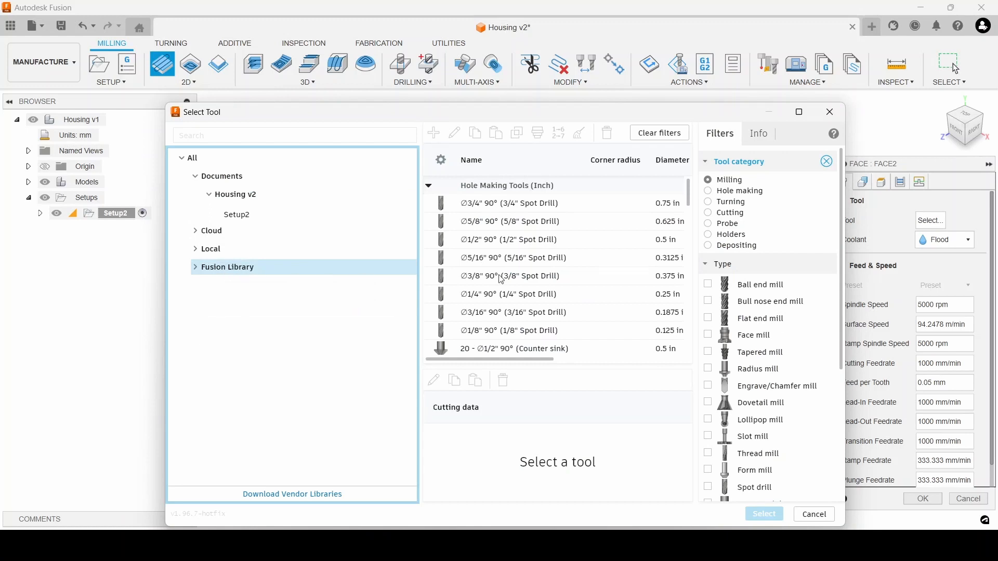
click(709, 335)
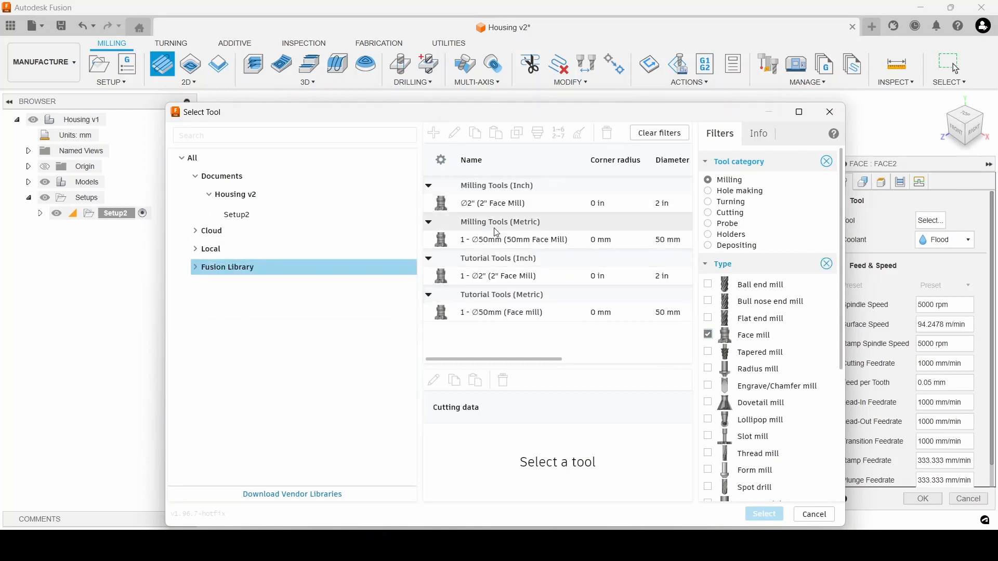
click(586, 241)
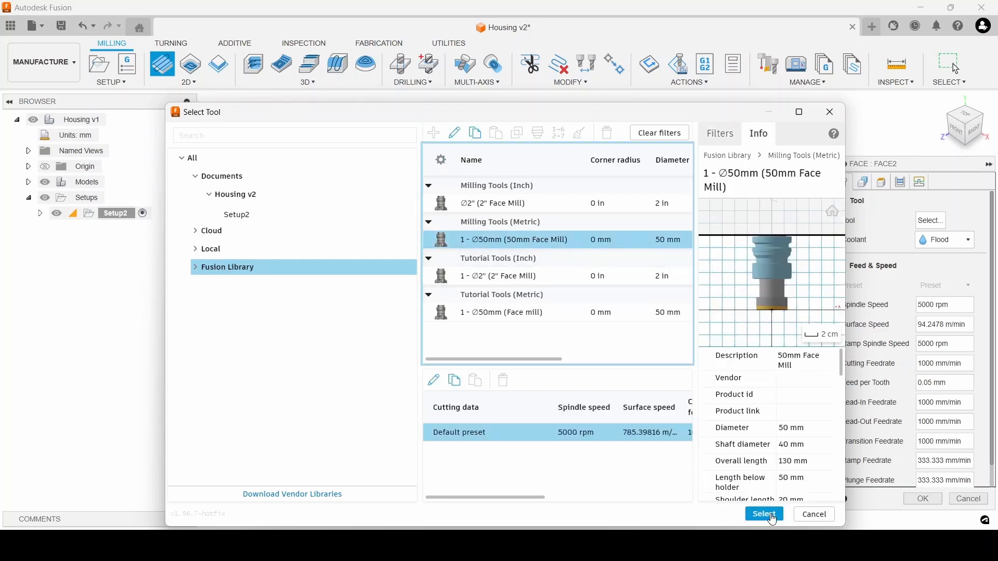
click(773, 514)
click(924, 499)
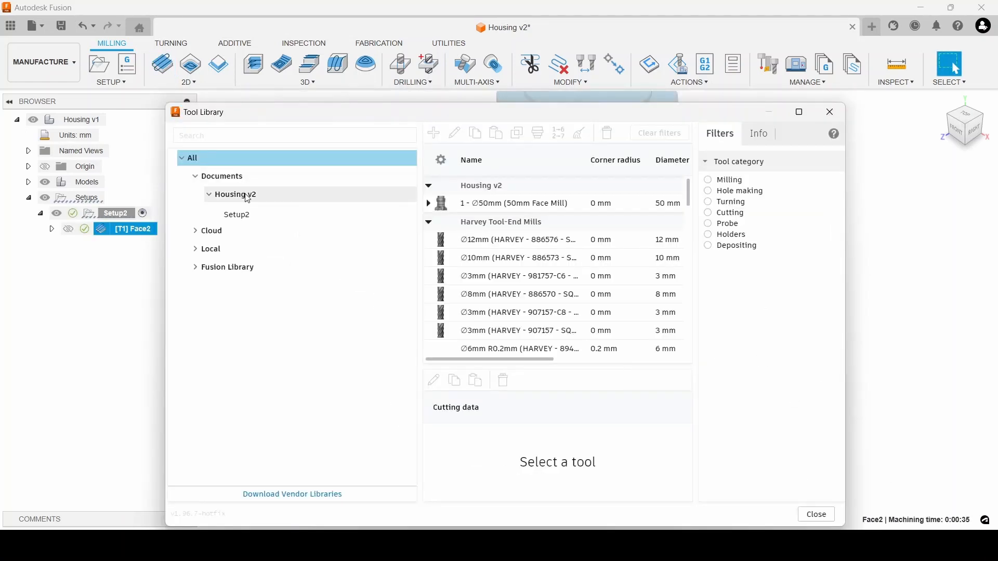
Step: View the 50 mm face mill in the Housing v2 document library and collapse the Documents group
click(478, 208)
click(265, 218)
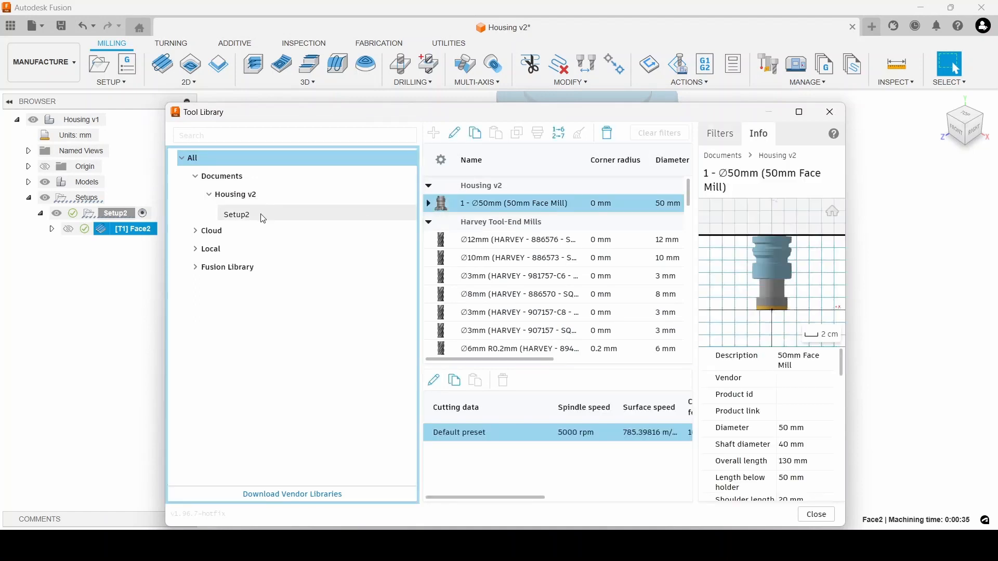
click(254, 182)
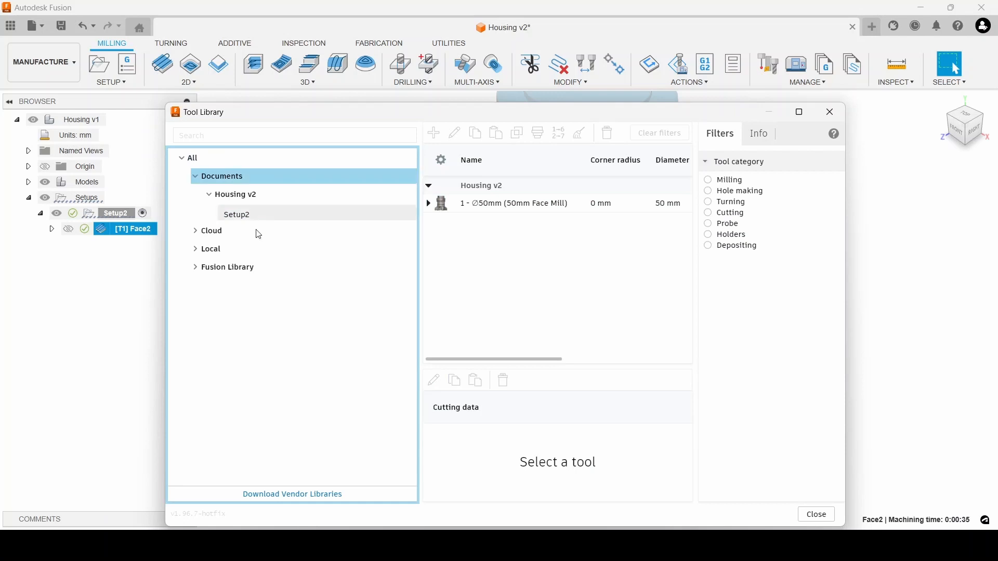
click(197, 178)
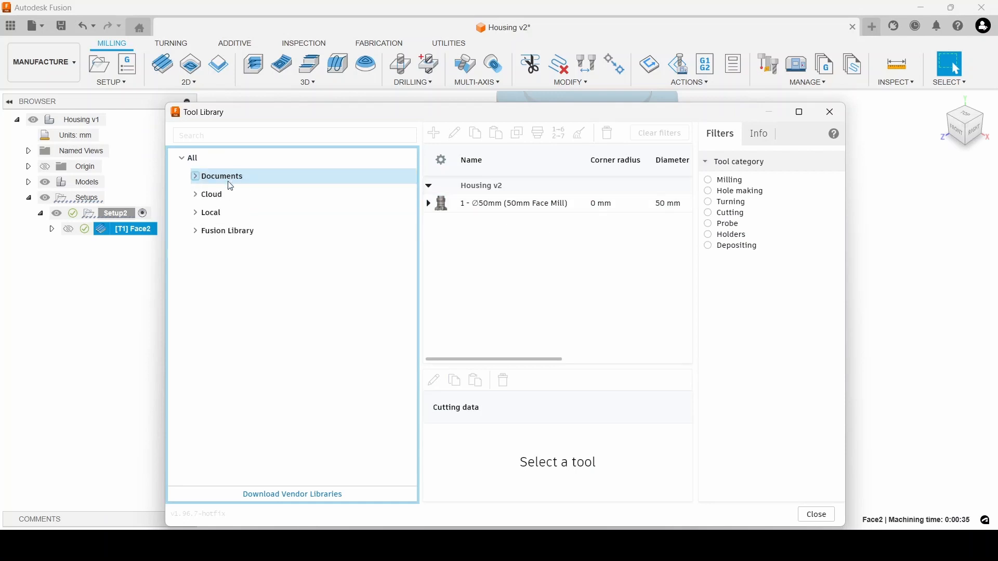
Step: Look through the cloud and local tool libraries and expand the Cloud group
click(217, 195)
click(242, 220)
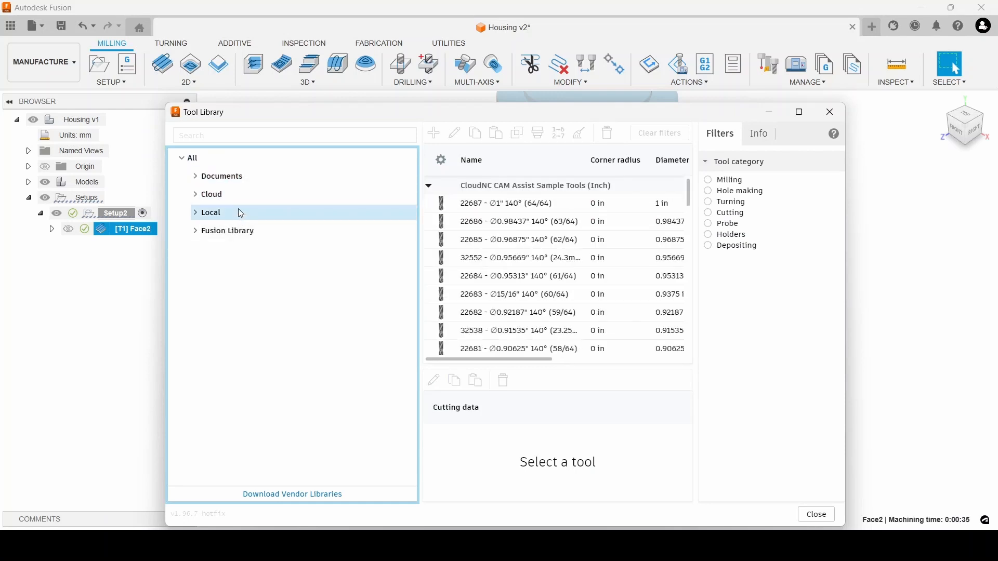
click(210, 195)
click(195, 195)
Step: Create a bull nose end mill in the Mokomieji įrankiai cloud library with description Įrankis 02 and vendor Hass
click(243, 231)
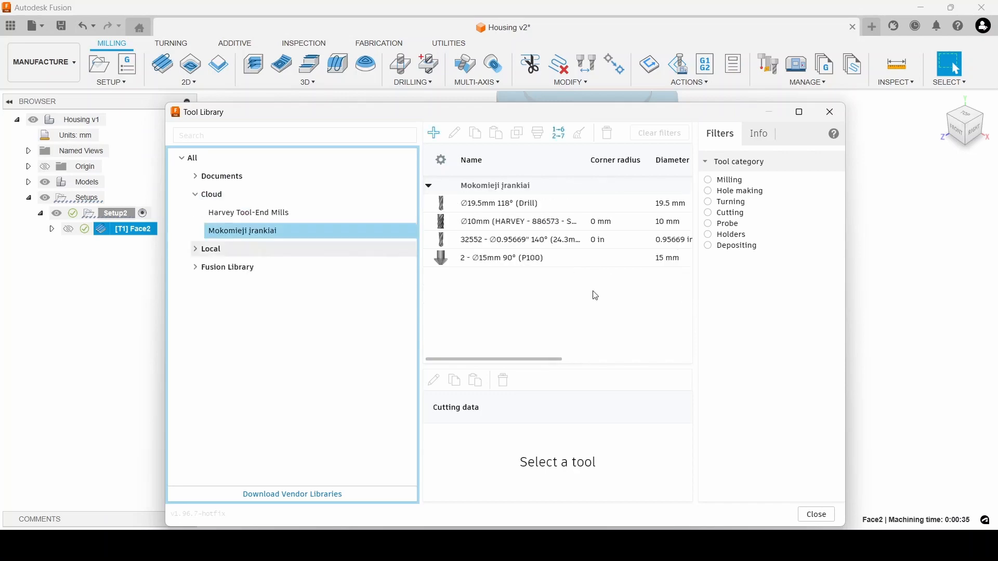
click(435, 135)
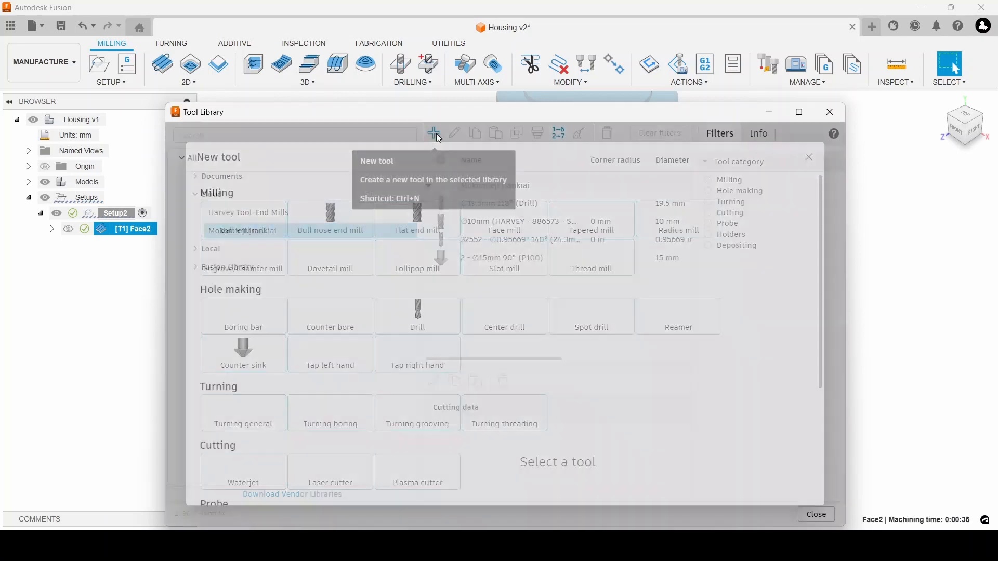
click(329, 221)
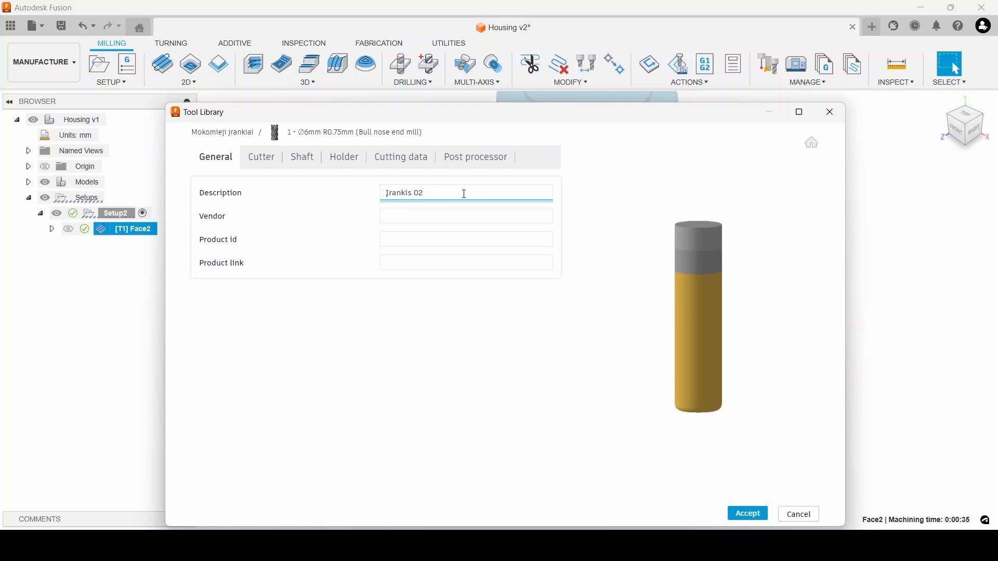
click(436, 214)
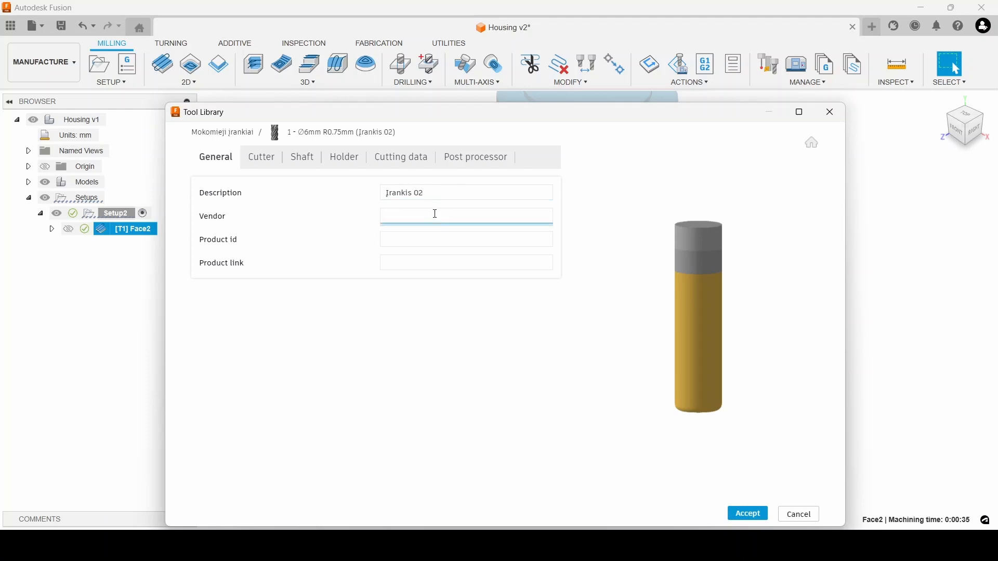
text(H)
text(aas)
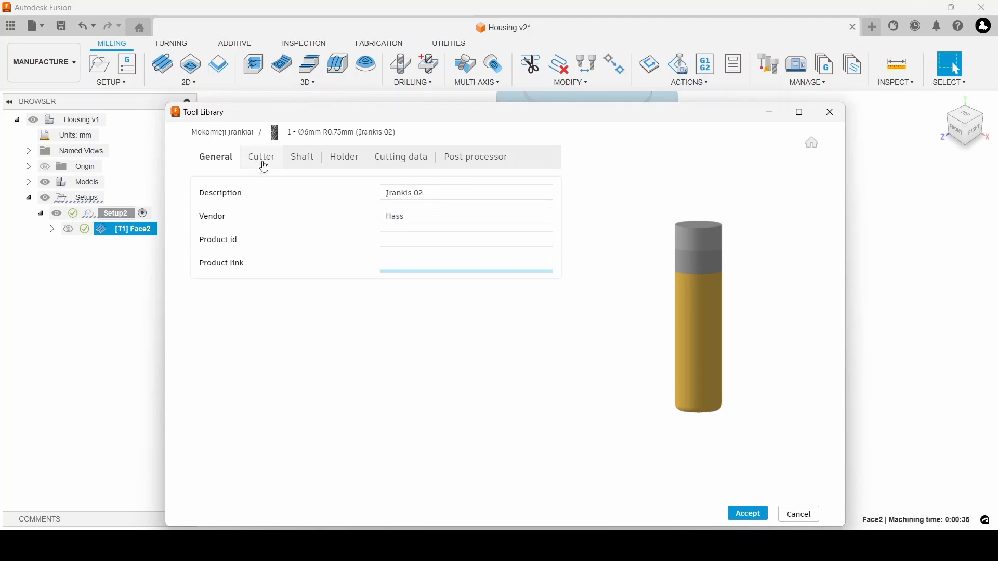
Step: Set the new end mill's cutter diameter to 12 mm and choose a holder for it
click(263, 163)
scroll(383, 301, down, 3)
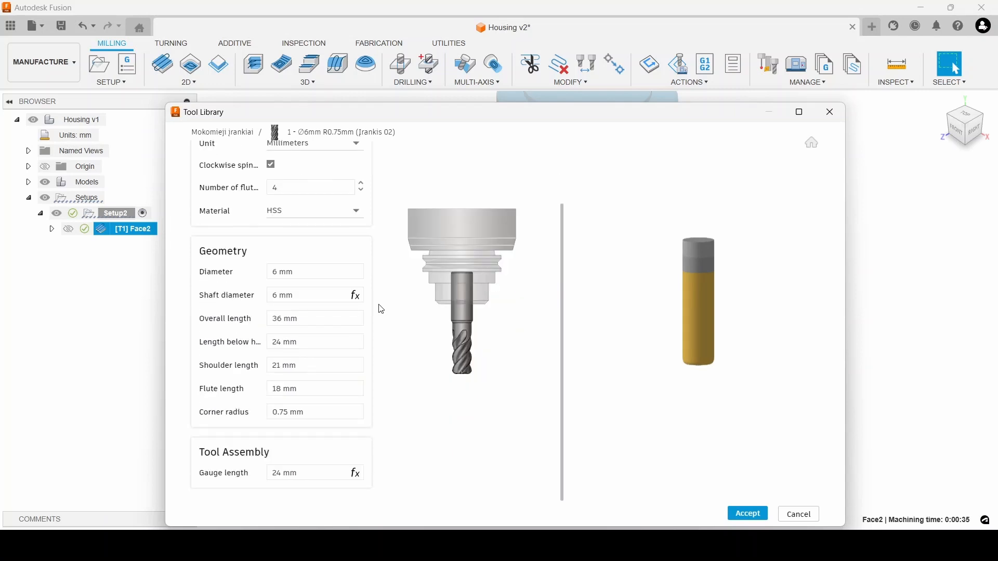
click(337, 275)
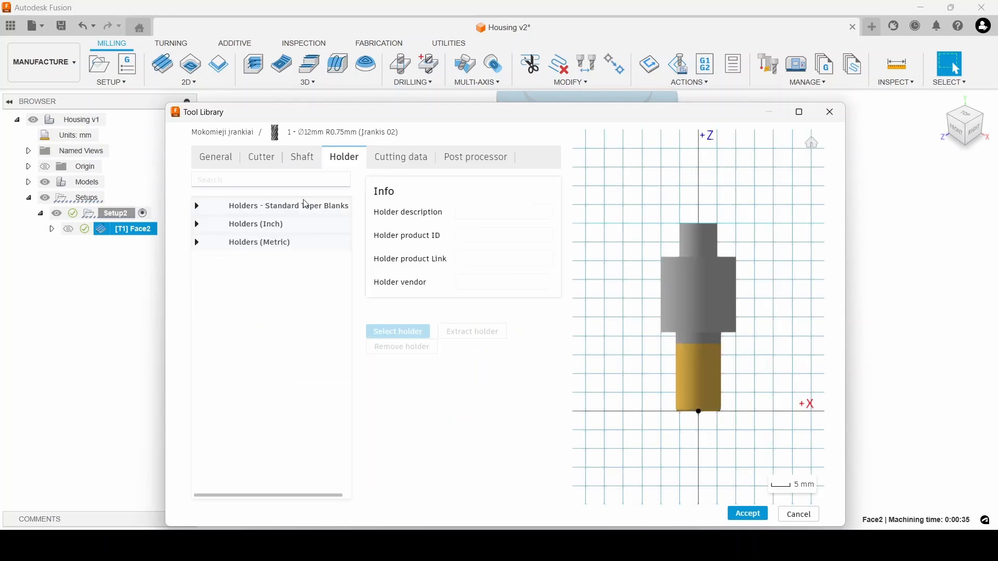
click(198, 209)
click(198, 208)
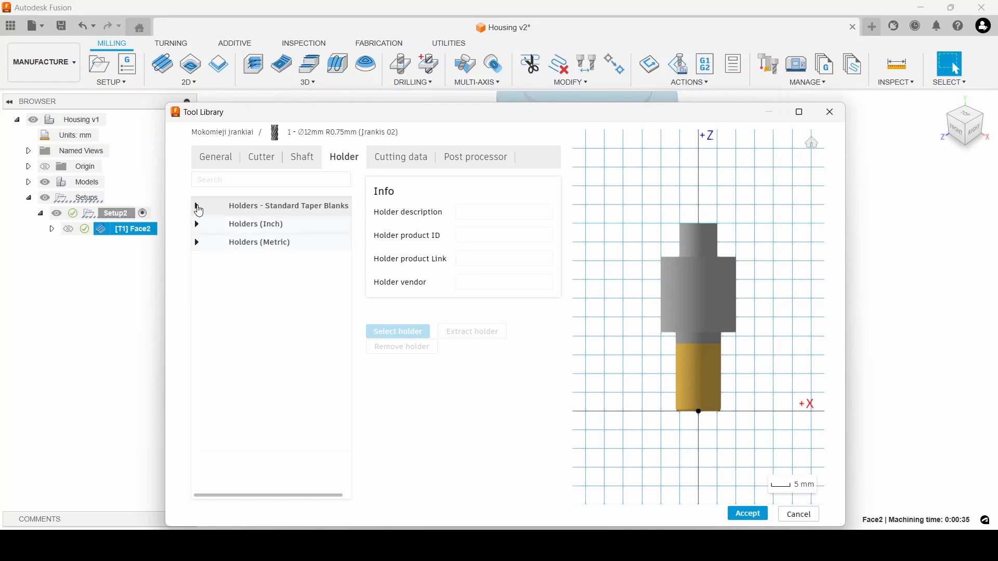
Step: Add a cutting data preset named Plienas, review its speeds and feedrates, and open the tool's post processor settings
click(401, 157)
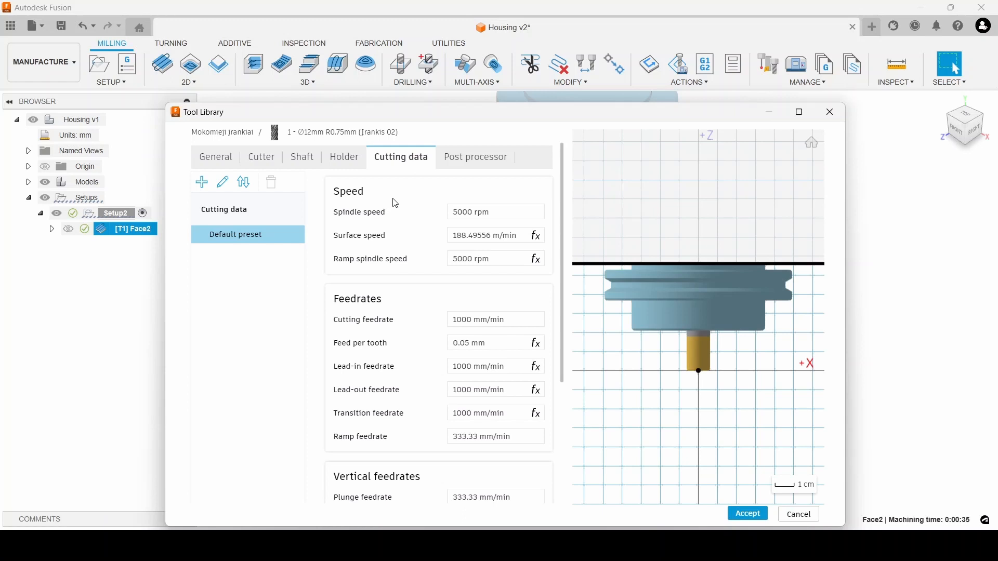
click(202, 184)
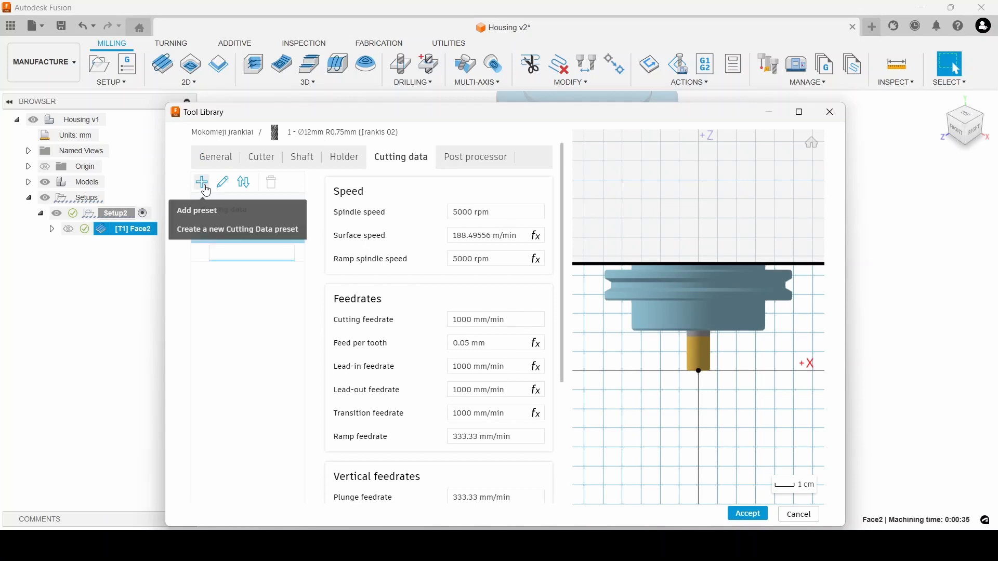
text(Plienas)
key(Return)
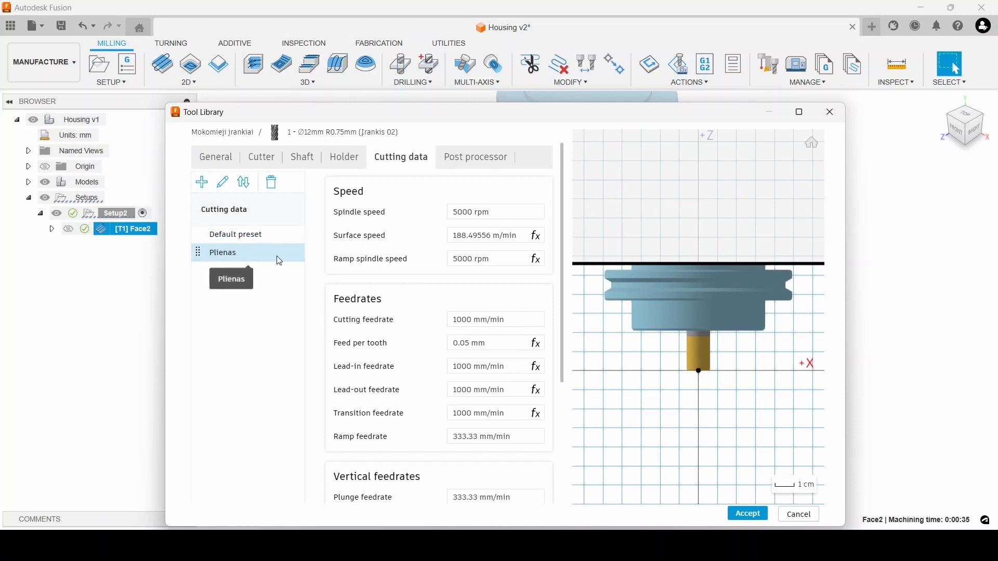
scroll(408, 263, down, 1)
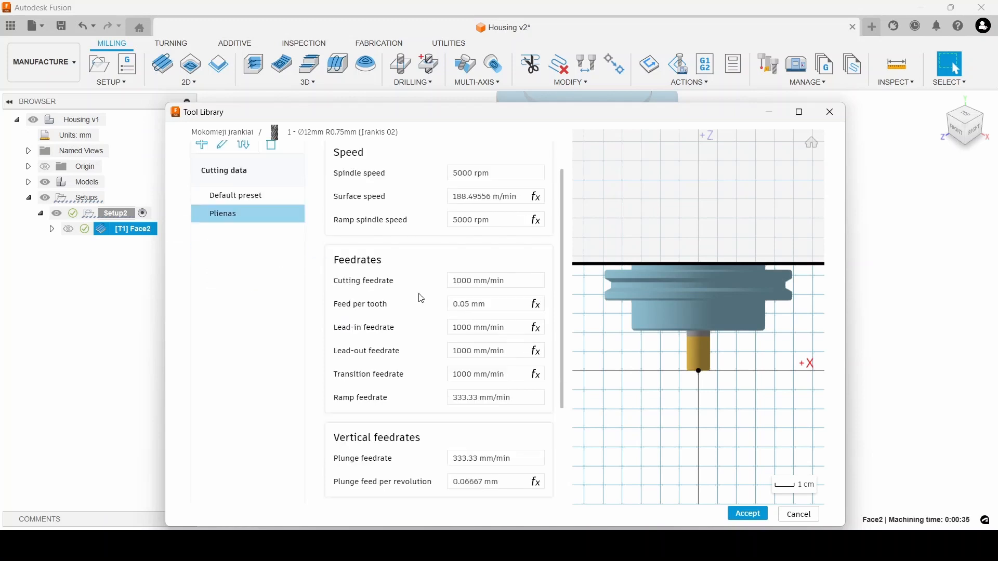
scroll(421, 298, up, 1)
click(486, 159)
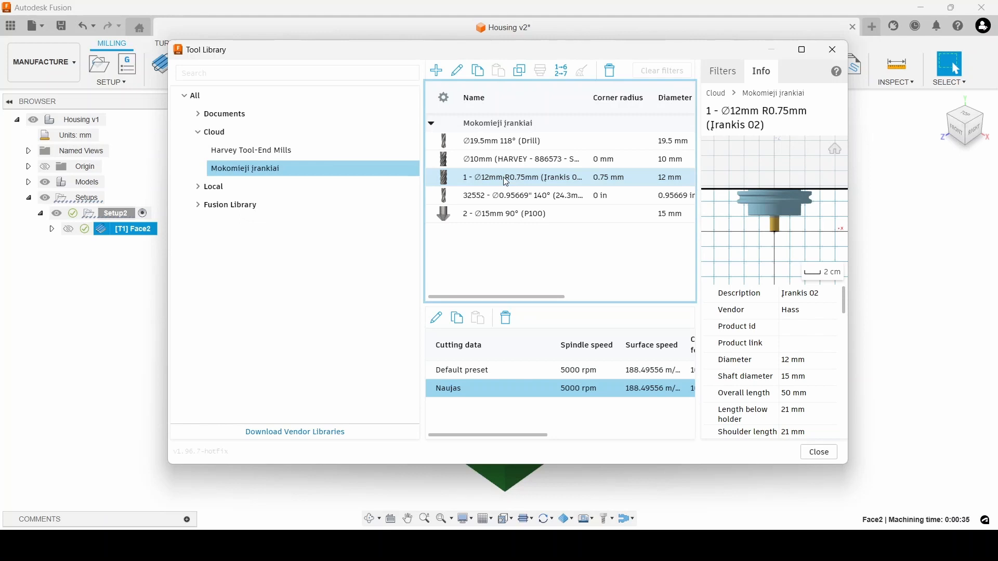
Step: Copy the 23.5 mm 118° drill from the Fusion Library's Hole Making Tools (Metric) into the Mokomieji įrankiai cloud library
click(208, 221)
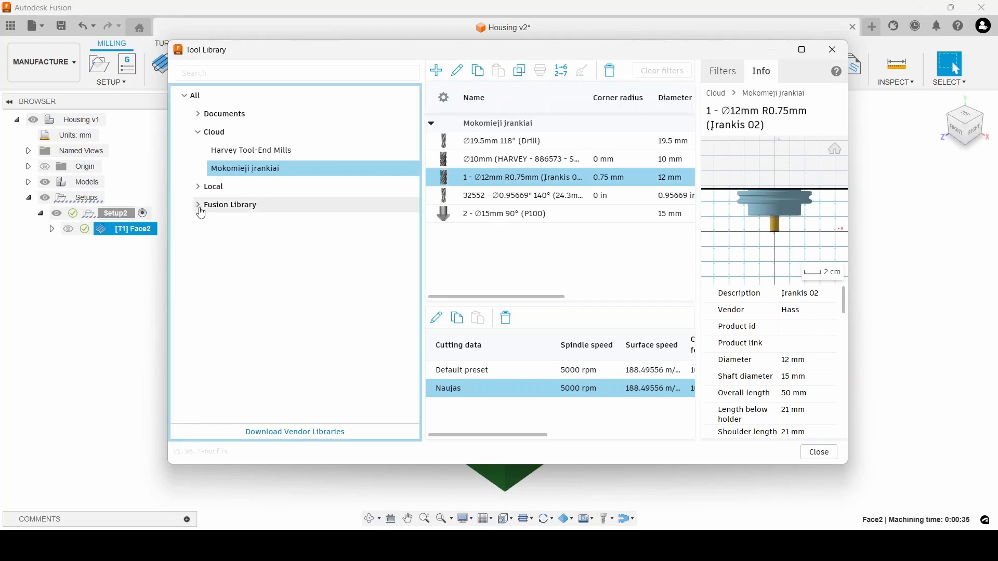
click(218, 206)
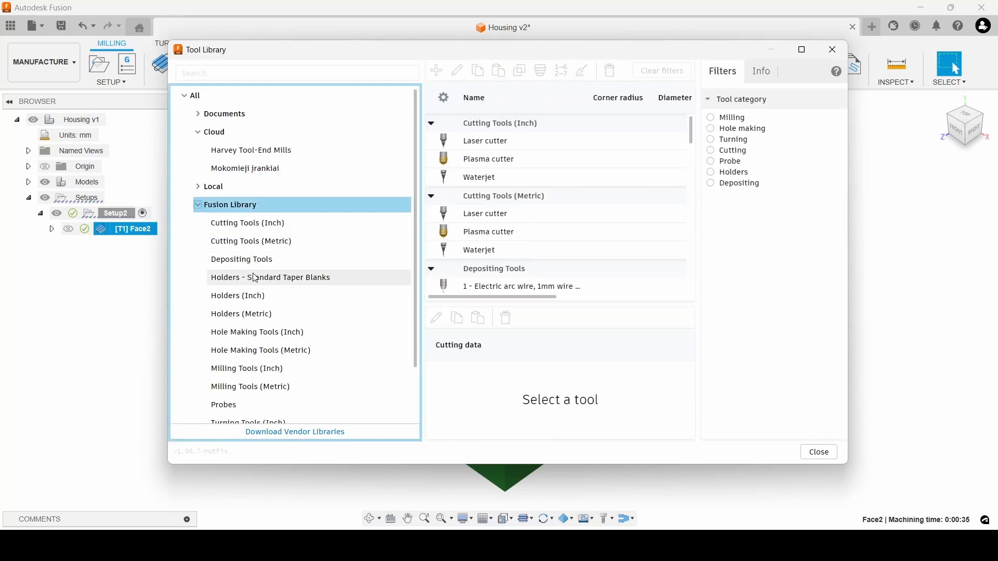
click(261, 351)
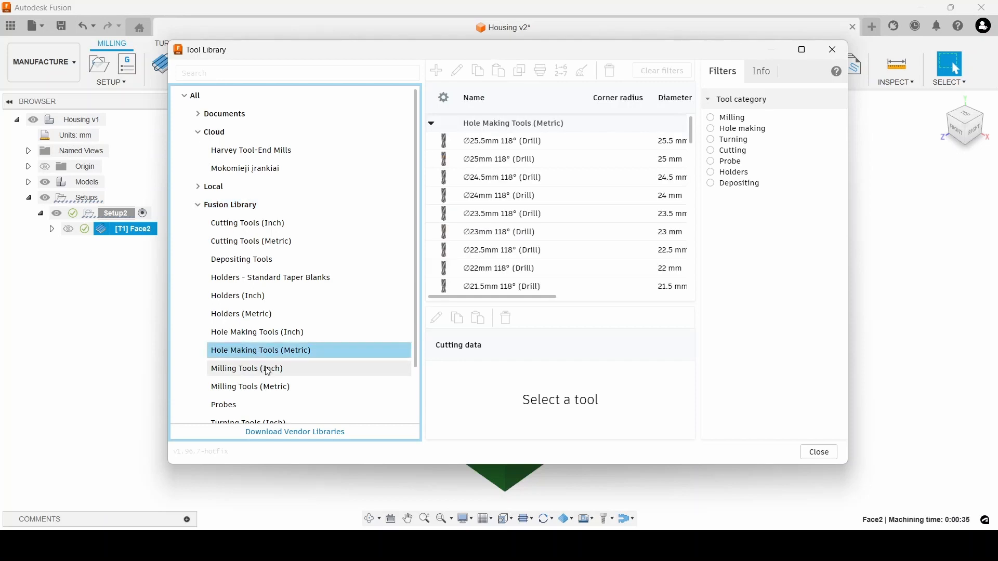
drag(494, 219, 281, 168)
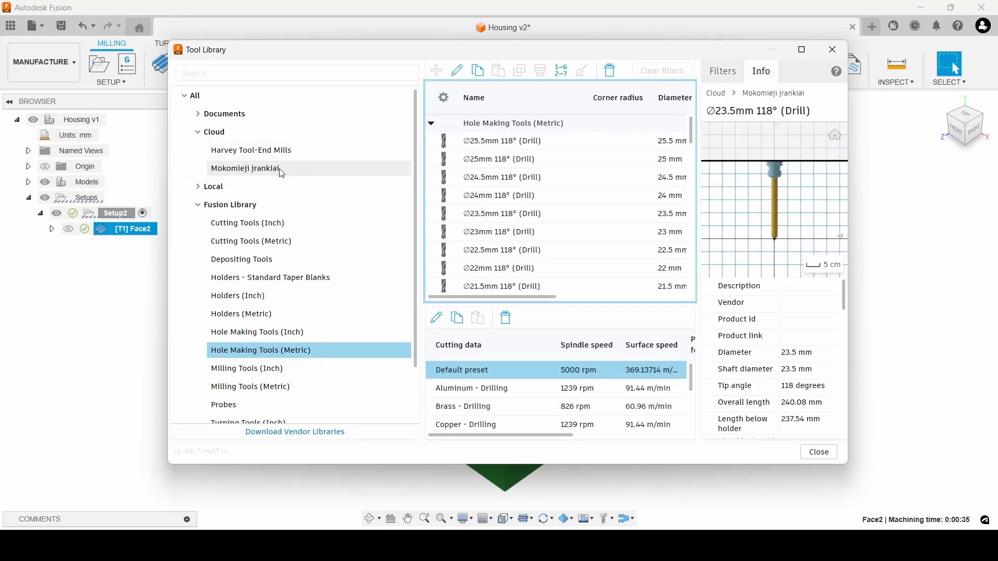
click(279, 169)
click(520, 177)
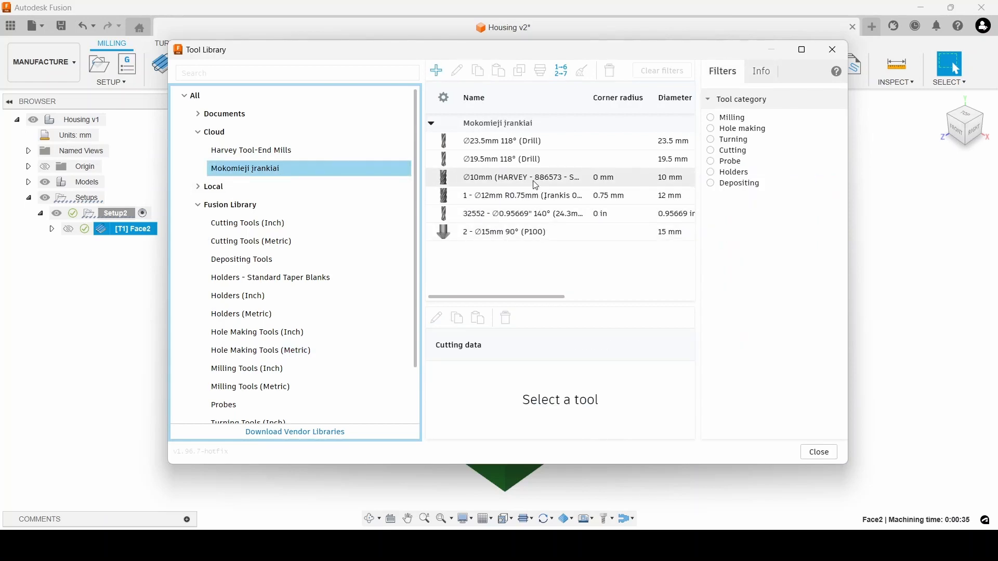
Step: Show the tools of all libraries and collapse the Cloud and Fusion Library groups
click(197, 96)
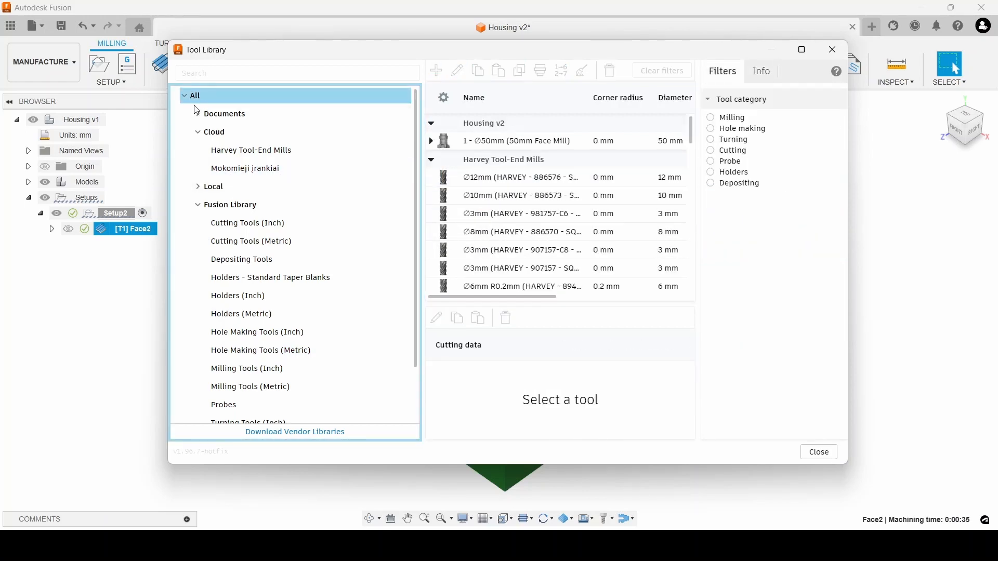
click(198, 132)
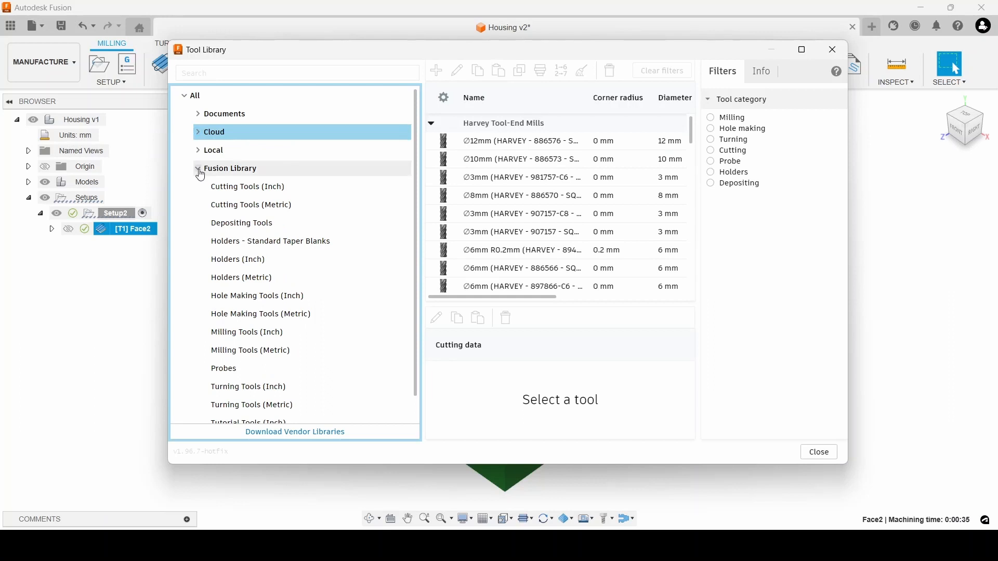
click(198, 168)
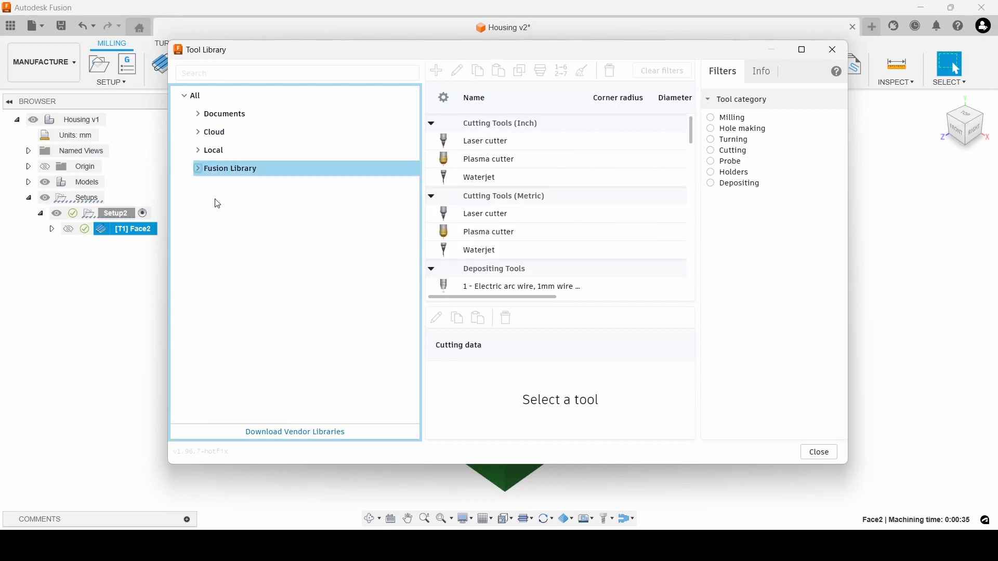
Step: Open the vendor tool library page in the browser, look through the vendors, and download the Haas Tooling library for Fusion
click(283, 433)
scroll(675, 302, down, 8)
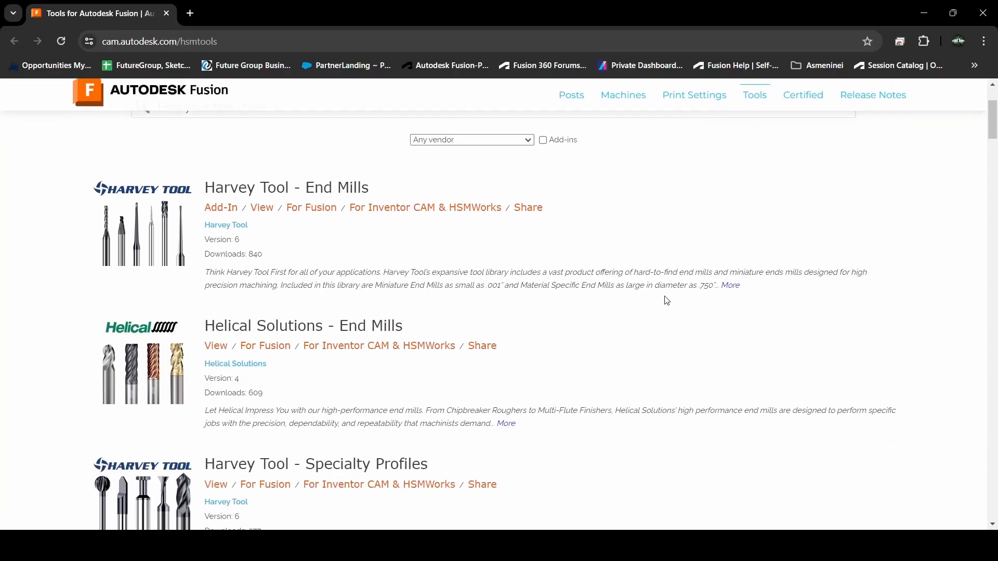
scroll(666, 301, down, 1)
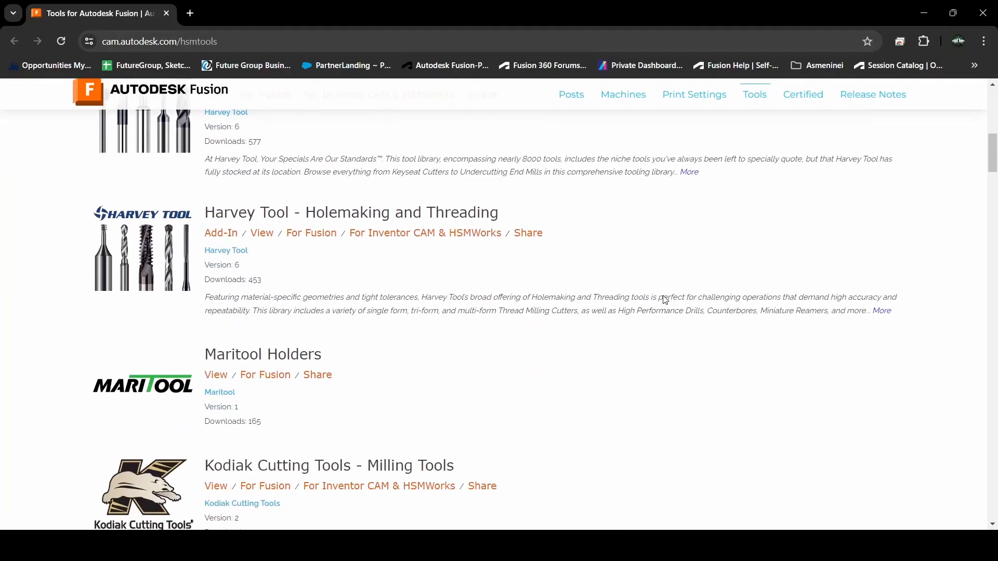
scroll(664, 296, down, 7)
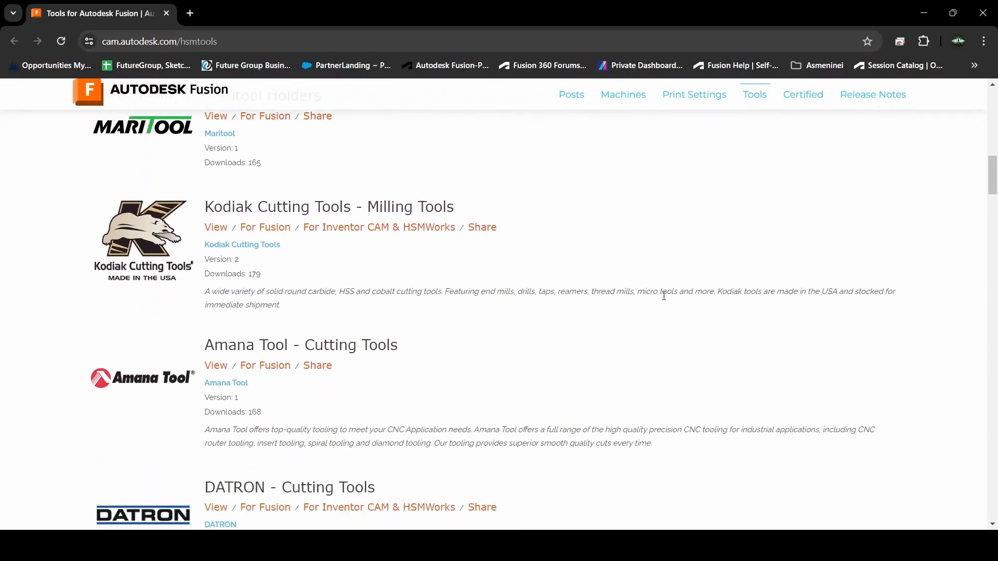
scroll(664, 296, down, 4)
click(275, 170)
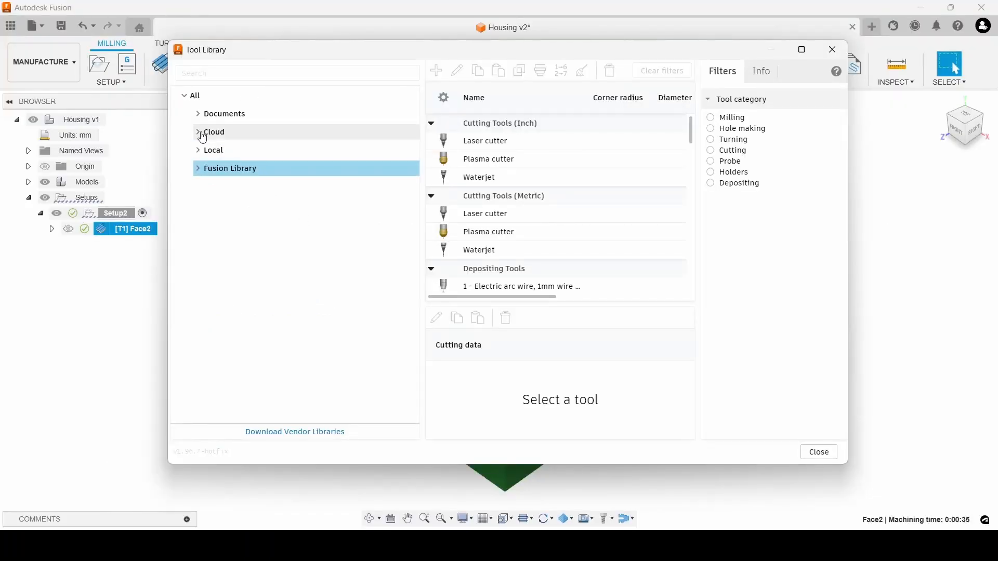
Step: Import the Haas Tooling-Haas Tooling.json library from the Downloads folder into the cloud tool libraries
click(203, 137)
right_click(240, 140)
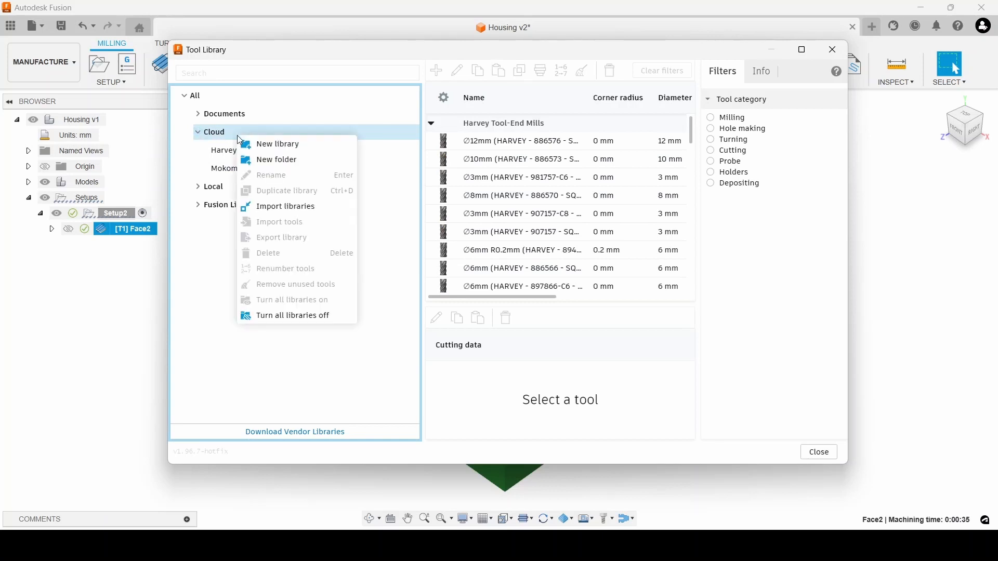
click(285, 208)
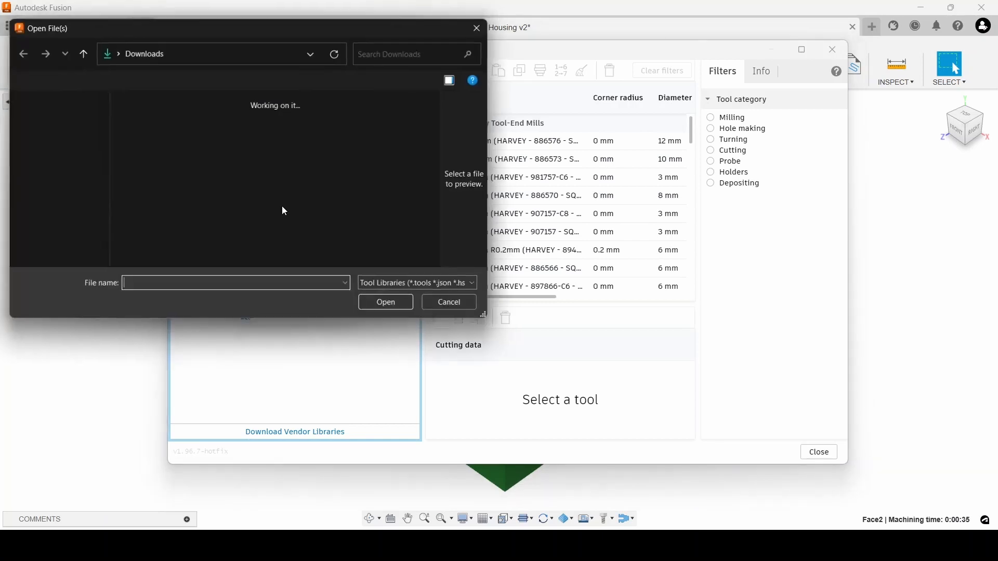
click(162, 165)
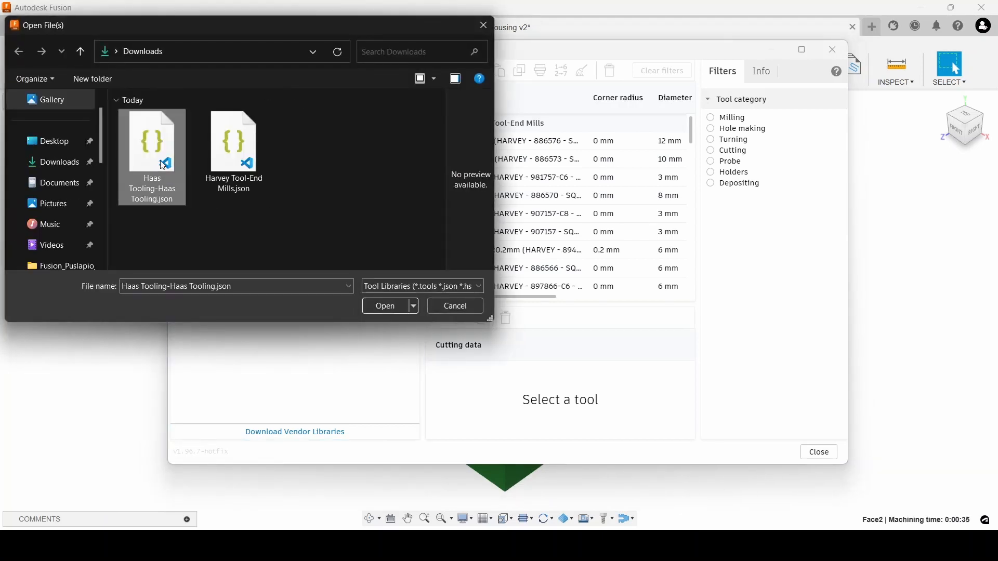
click(385, 307)
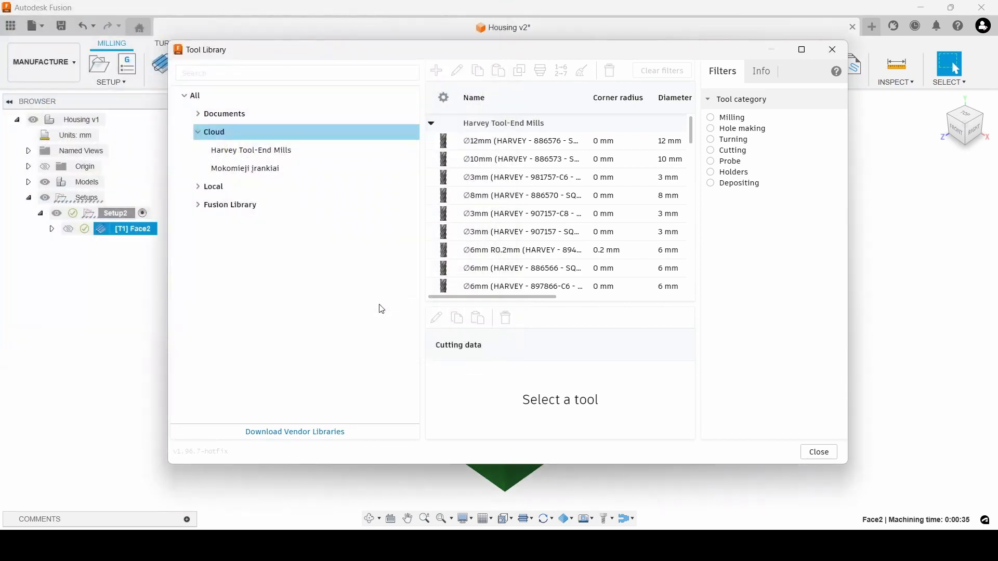